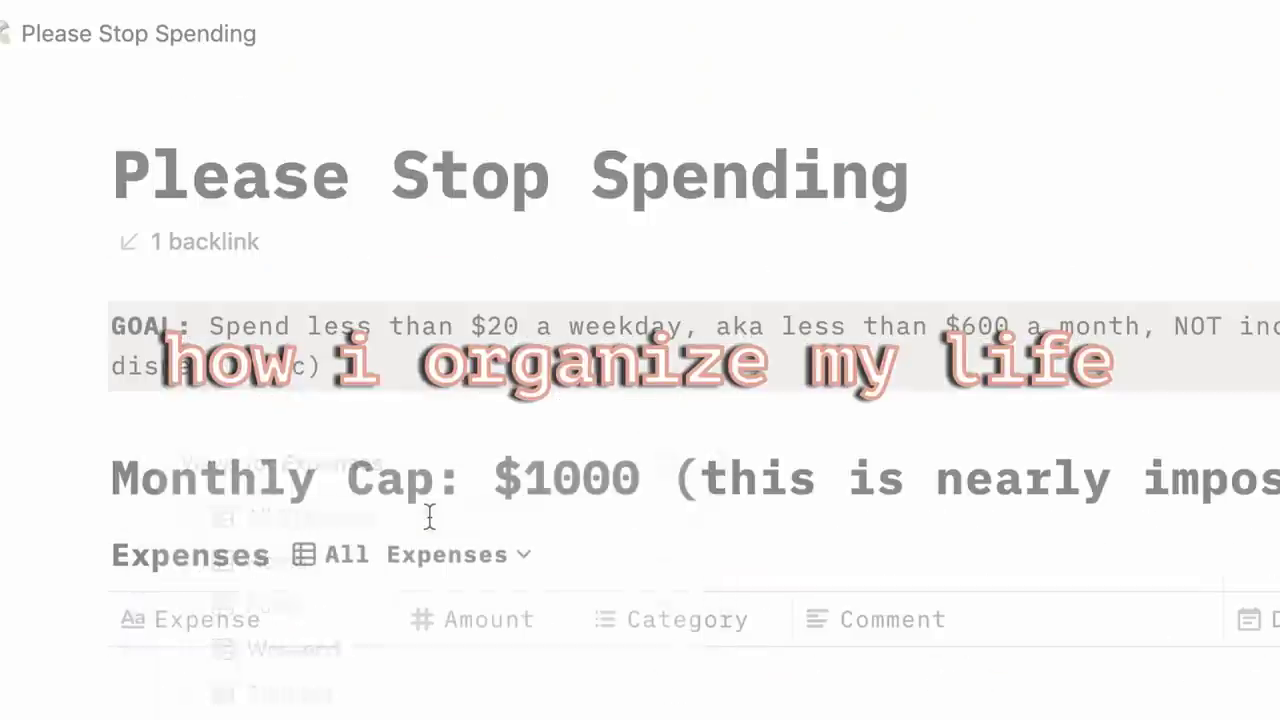
{"action": "scroll", "coordinate": [337, 609], "scroll_direction": "down", "scroll_amount": 15}
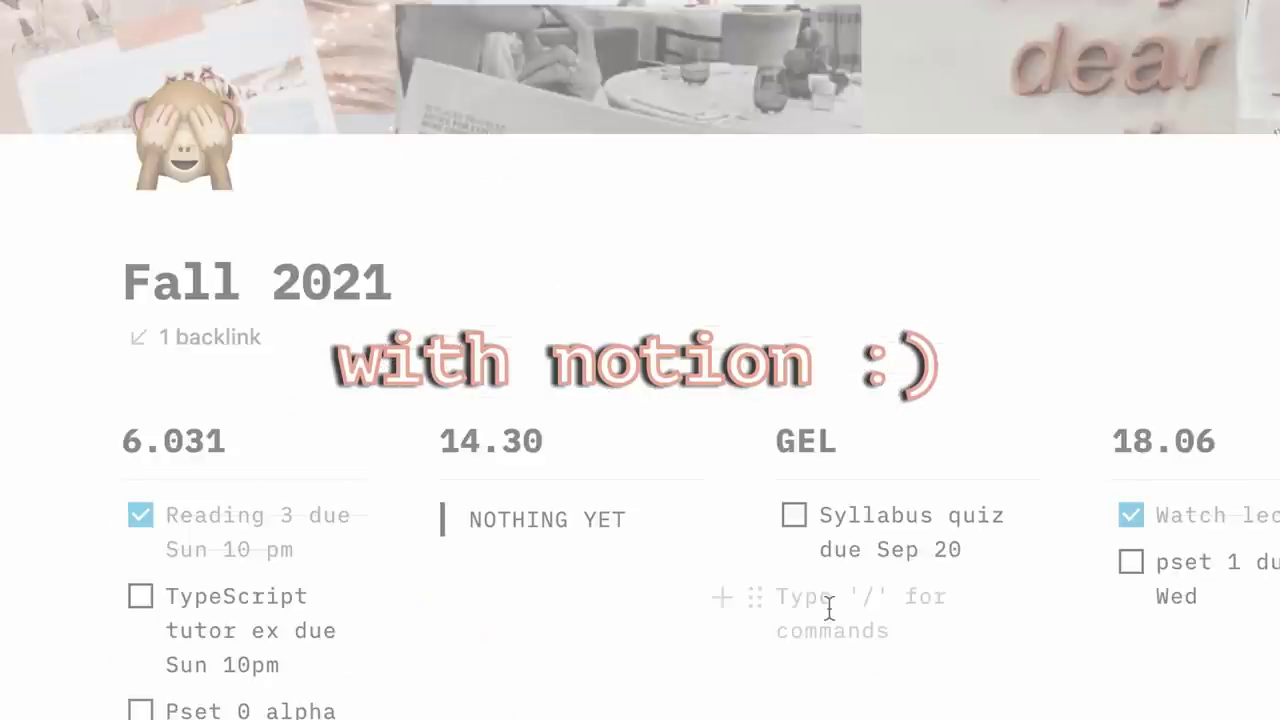
- Add a to-do item starting with "Read" below the syllabus quiz in the GEL column
{"action": "type", "text": "/"}
{"action": "left_click", "coordinate": [900, 385]}
{"action": "type", "text": "Read "}
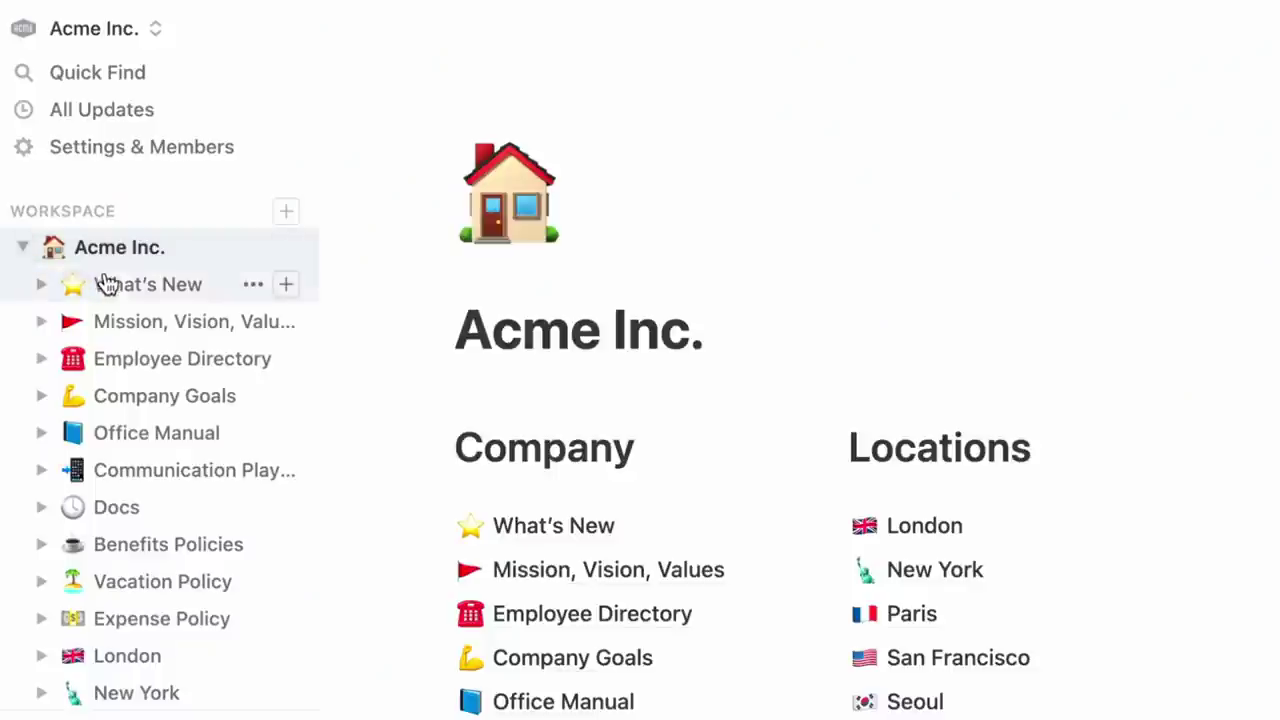
- Open the What's New page and the Mission, Vision, Values page of the Acme Inc. workspace
{"action": "left_click", "coordinate": [116, 289]}
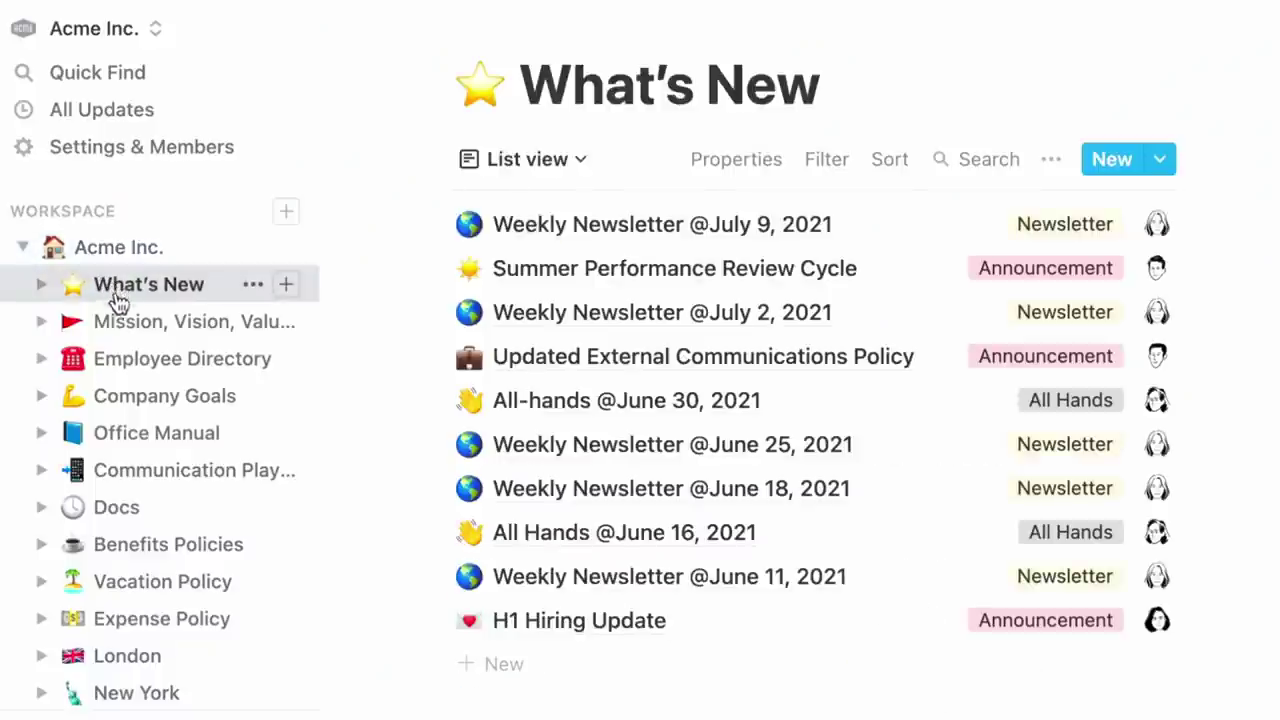
{"action": "left_click", "coordinate": [127, 329]}
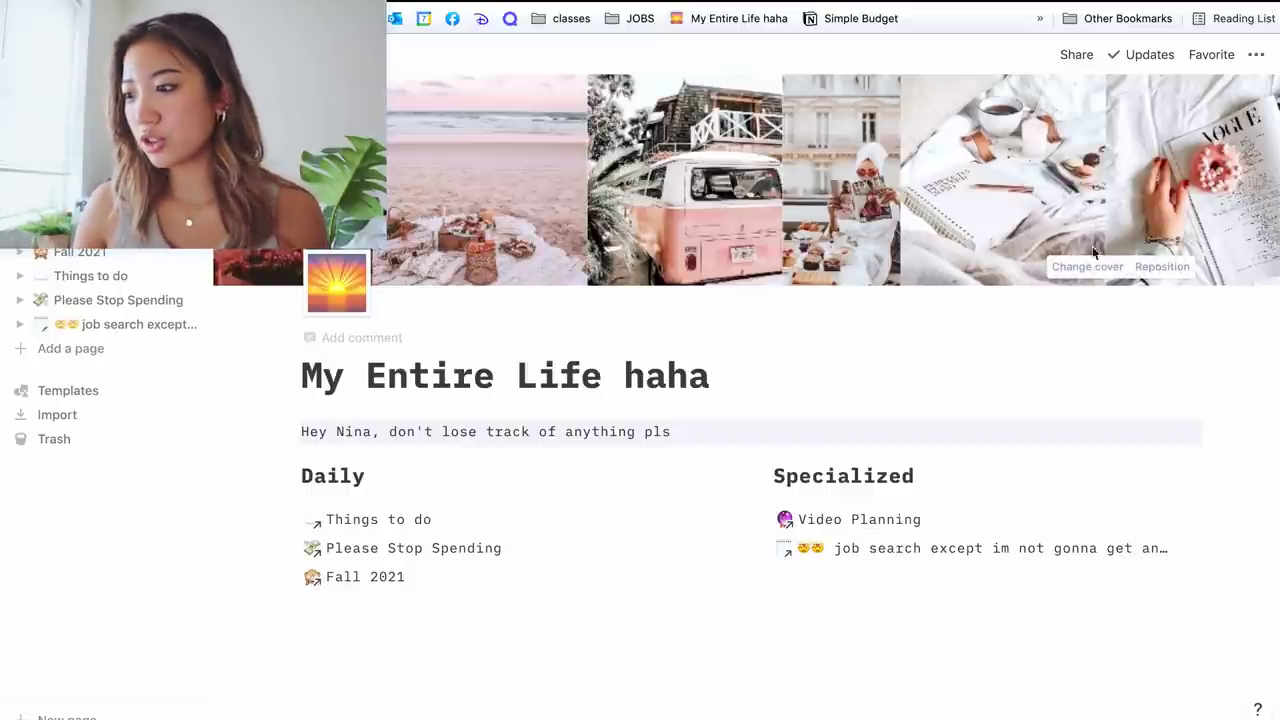
- Browse the gallery and upload options for the My Entire Life haha page's cover
{"action": "left_click", "coordinate": [1087, 266]}
{"action": "scroll", "coordinate": [898, 409], "scroll_direction": "down", "scroll_amount": 1}
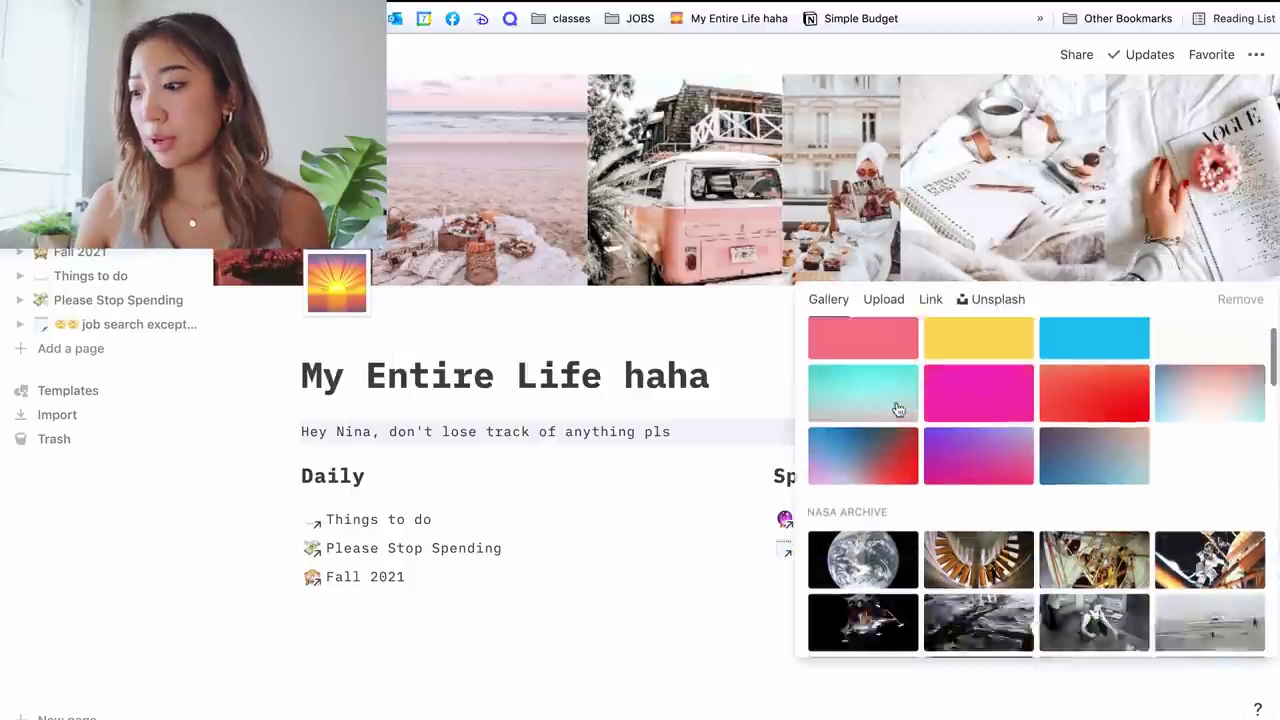
{"action": "scroll", "coordinate": [898, 409], "scroll_direction": "down", "scroll_amount": 5}
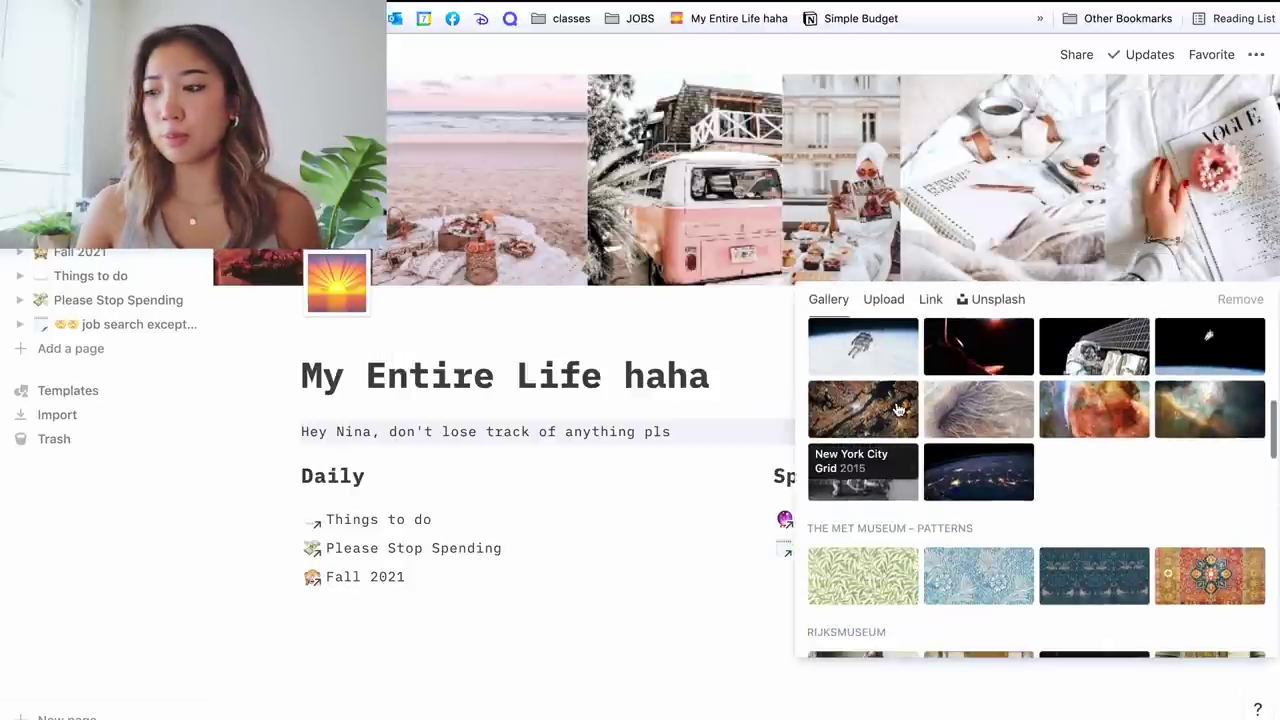
{"action": "left_click", "coordinate": [886, 299]}
{"action": "left_click", "coordinate": [1205, 571]}
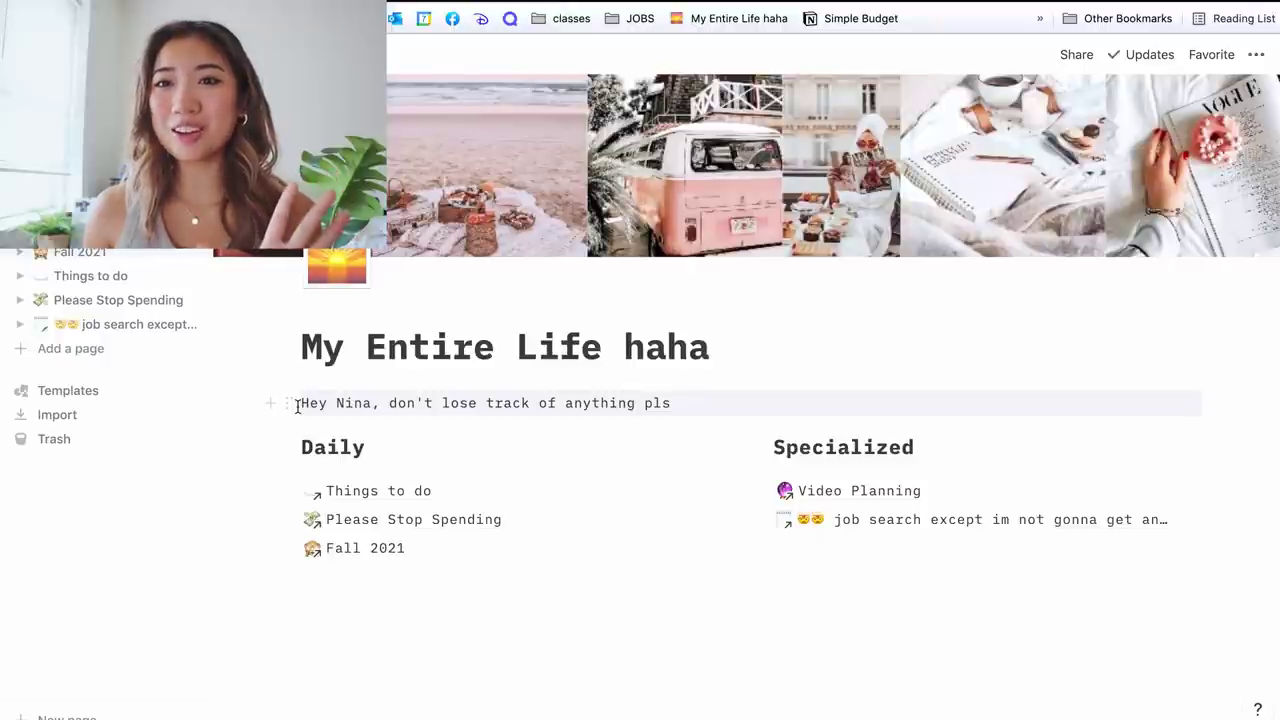
- Open the Things to do page and follow its backlink to the My Entire Life haha page
{"action": "scroll", "coordinate": [252, 505], "scroll_direction": "down", "scroll_amount": 1}
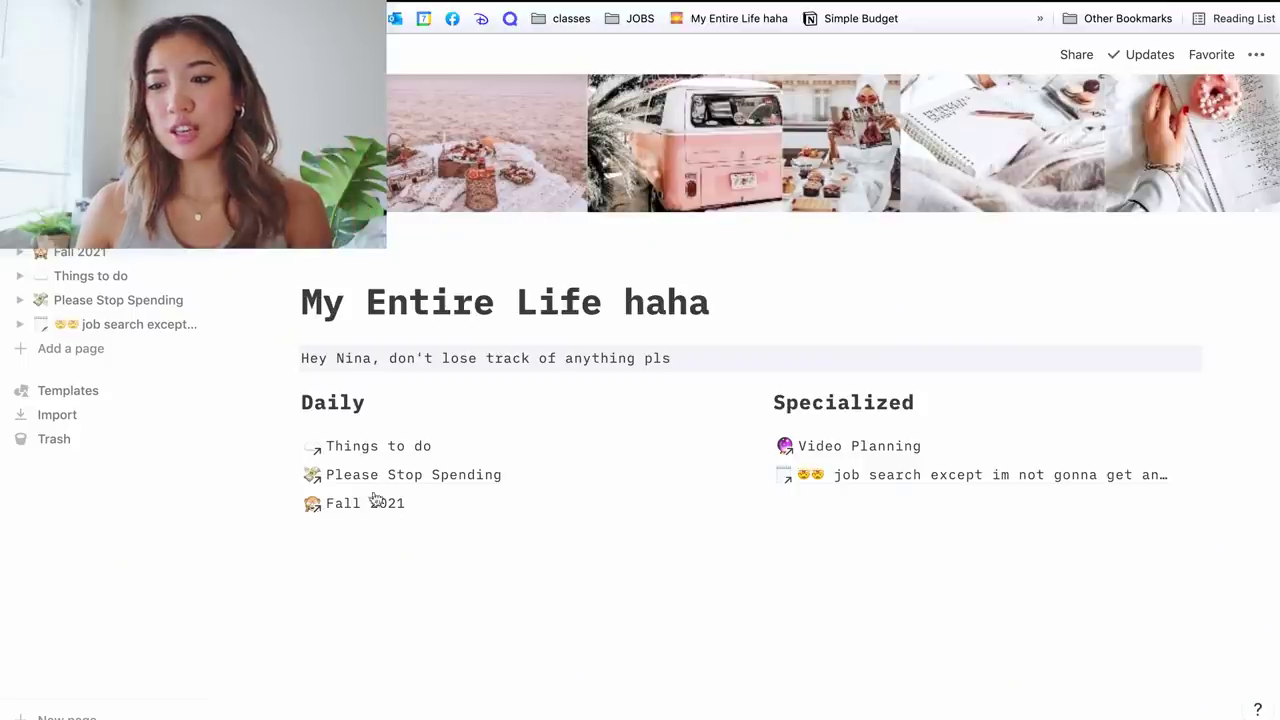
{"action": "left_click", "coordinate": [389, 452]}
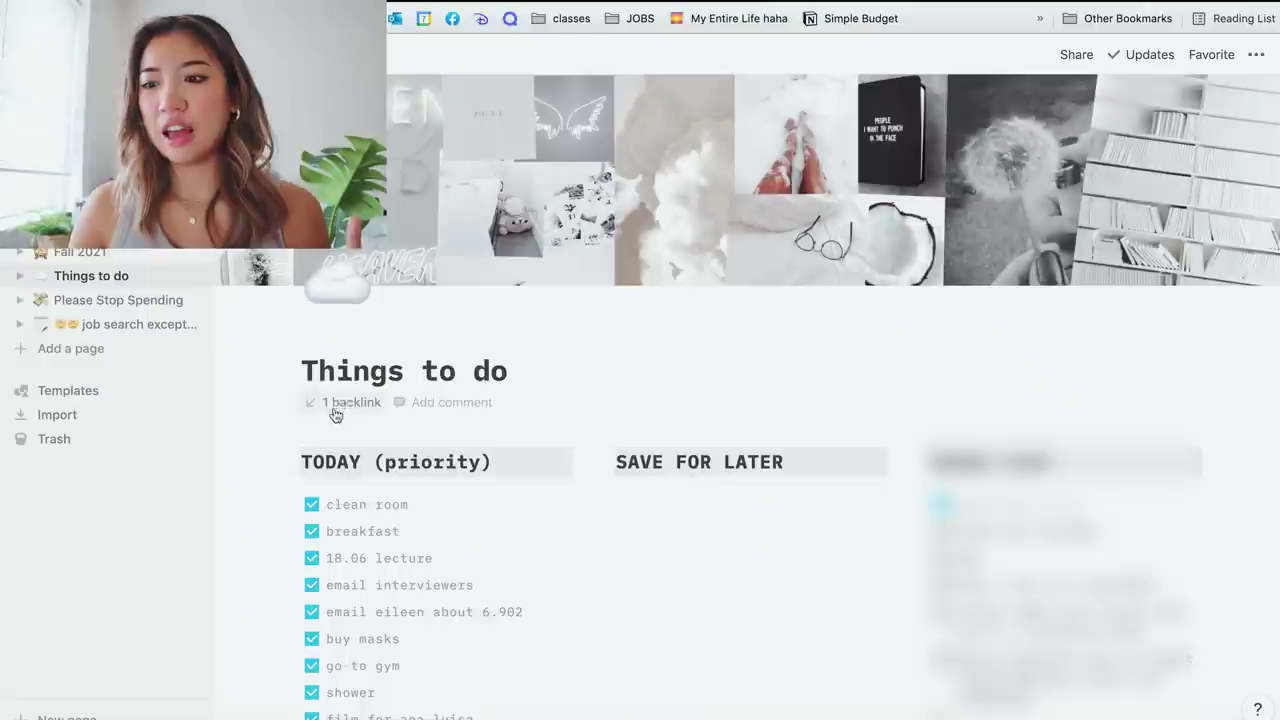
{"action": "left_click", "coordinate": [334, 402]}
{"action": "left_click", "coordinate": [260, 457]}
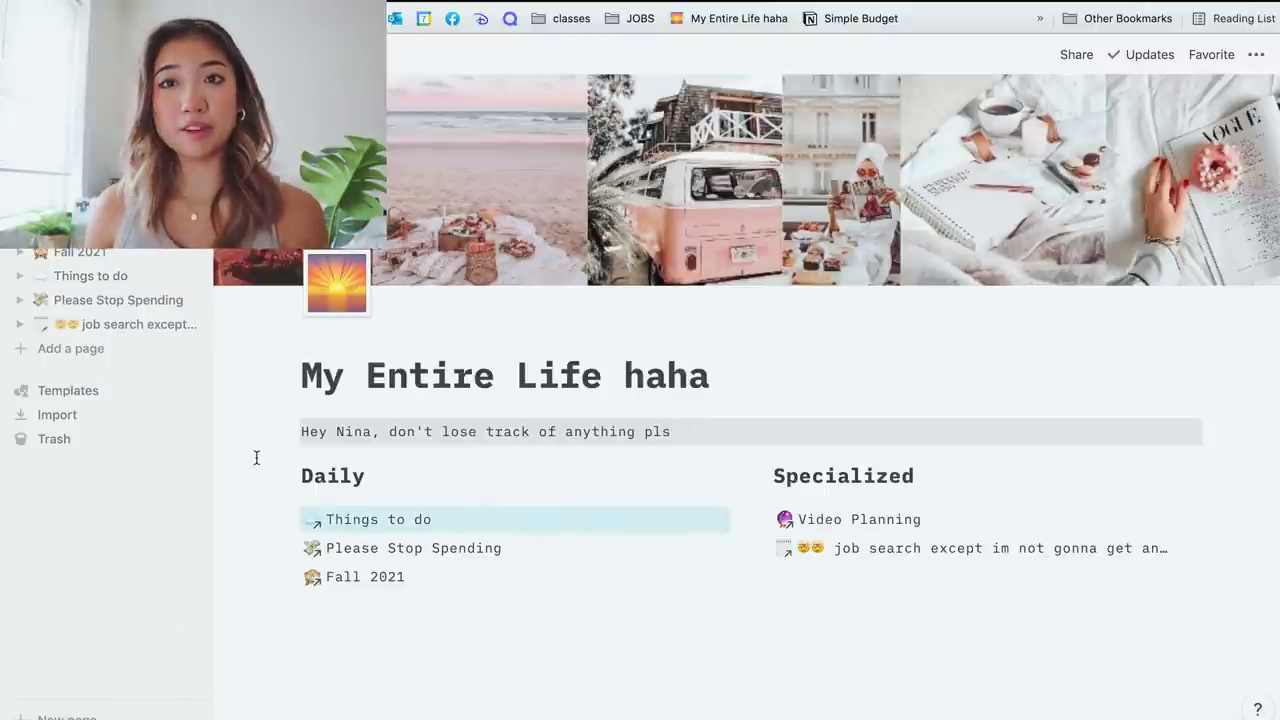
- Switch the Expenses table on the Please Stop Spending page to the All Expenses view and look through its entries
{"action": "scroll", "coordinate": [250, 450], "scroll_direction": "down", "scroll_amount": 2}
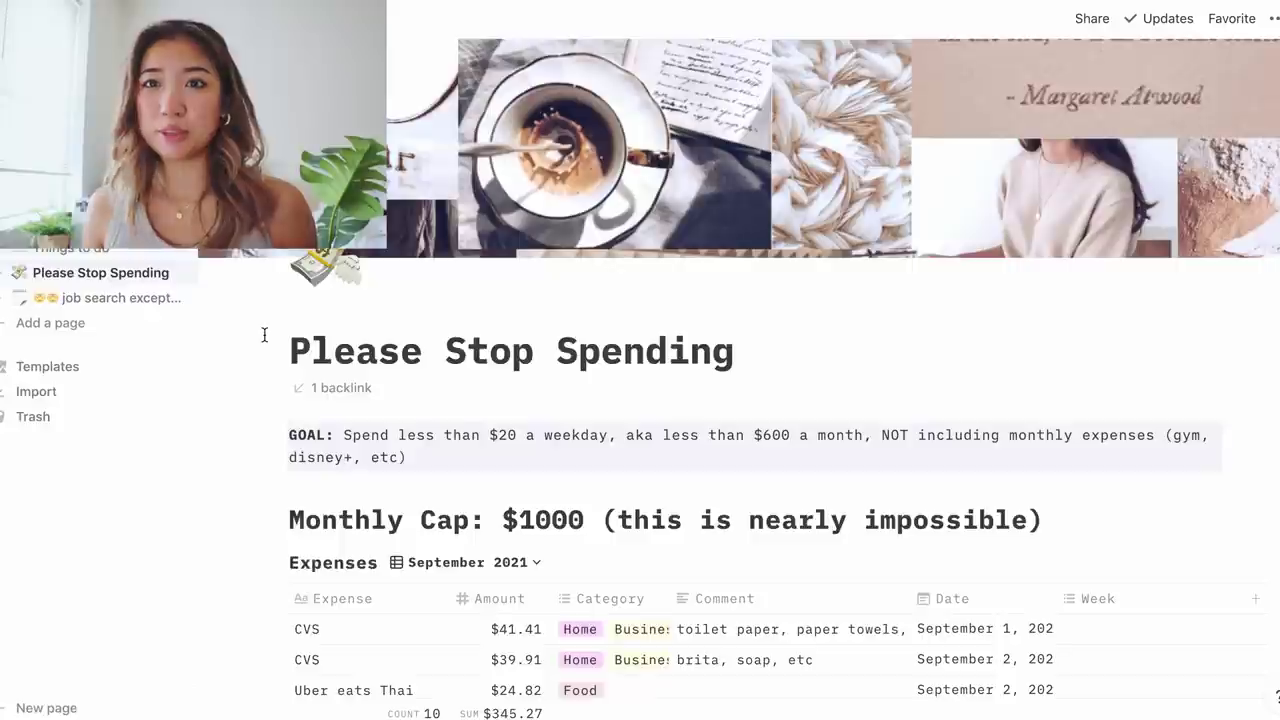
{"action": "scroll", "coordinate": [258, 360], "scroll_direction": "down", "scroll_amount": 1}
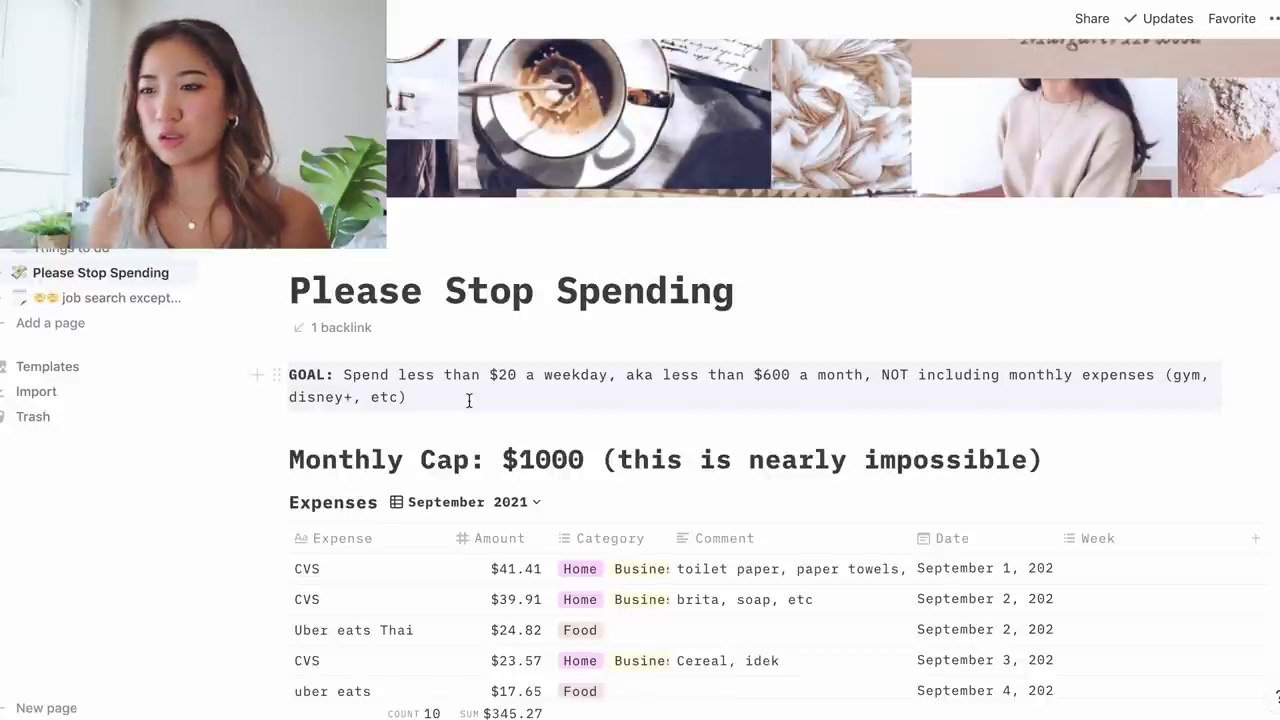
{"action": "scroll", "coordinate": [468, 400], "scroll_direction": "down", "scroll_amount": 1}
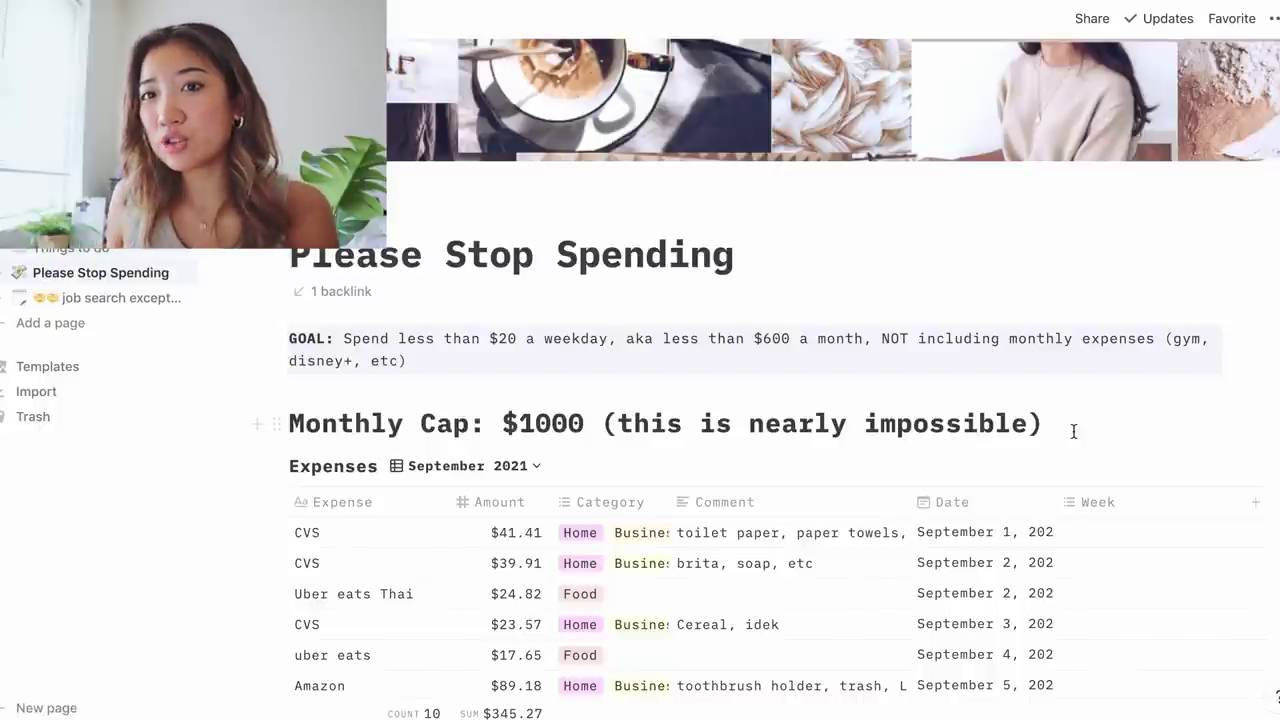
{"action": "scroll", "coordinate": [1073, 431], "scroll_direction": "down", "scroll_amount": 1}
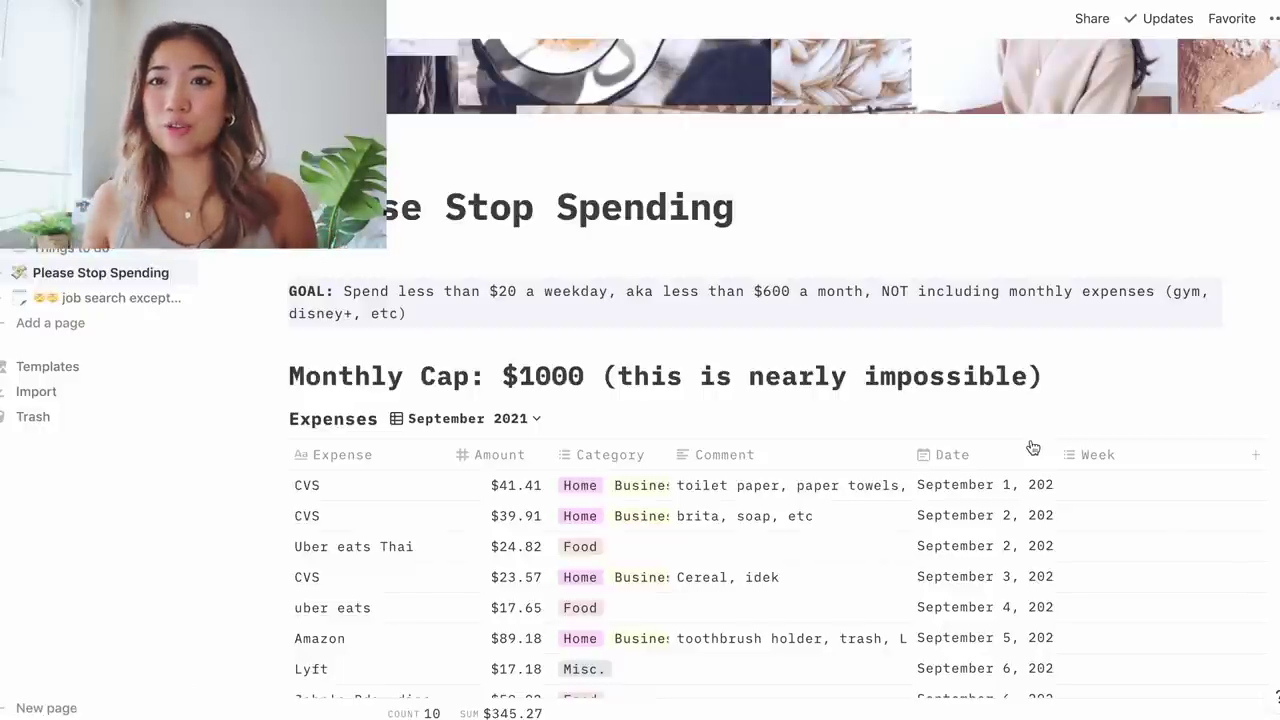
{"action": "scroll", "coordinate": [706, 220], "scroll_direction": "down", "scroll_amount": 3}
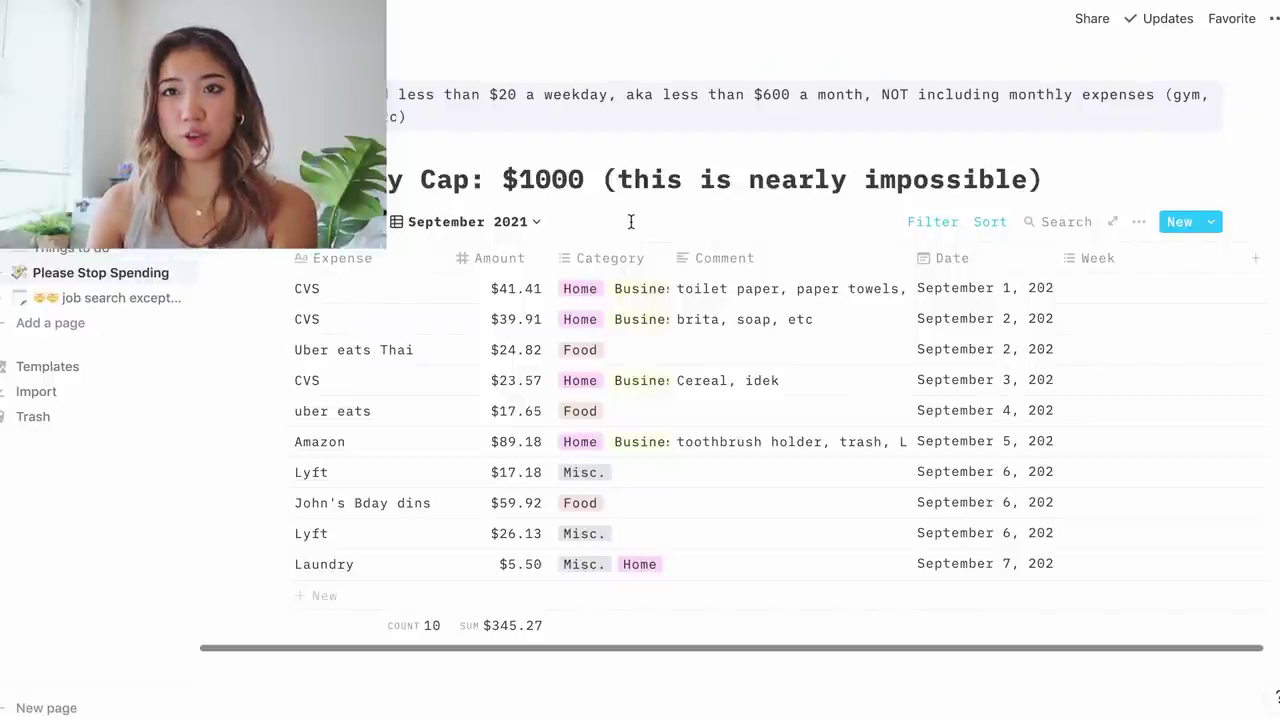
{"action": "left_click", "coordinate": [531, 220]}
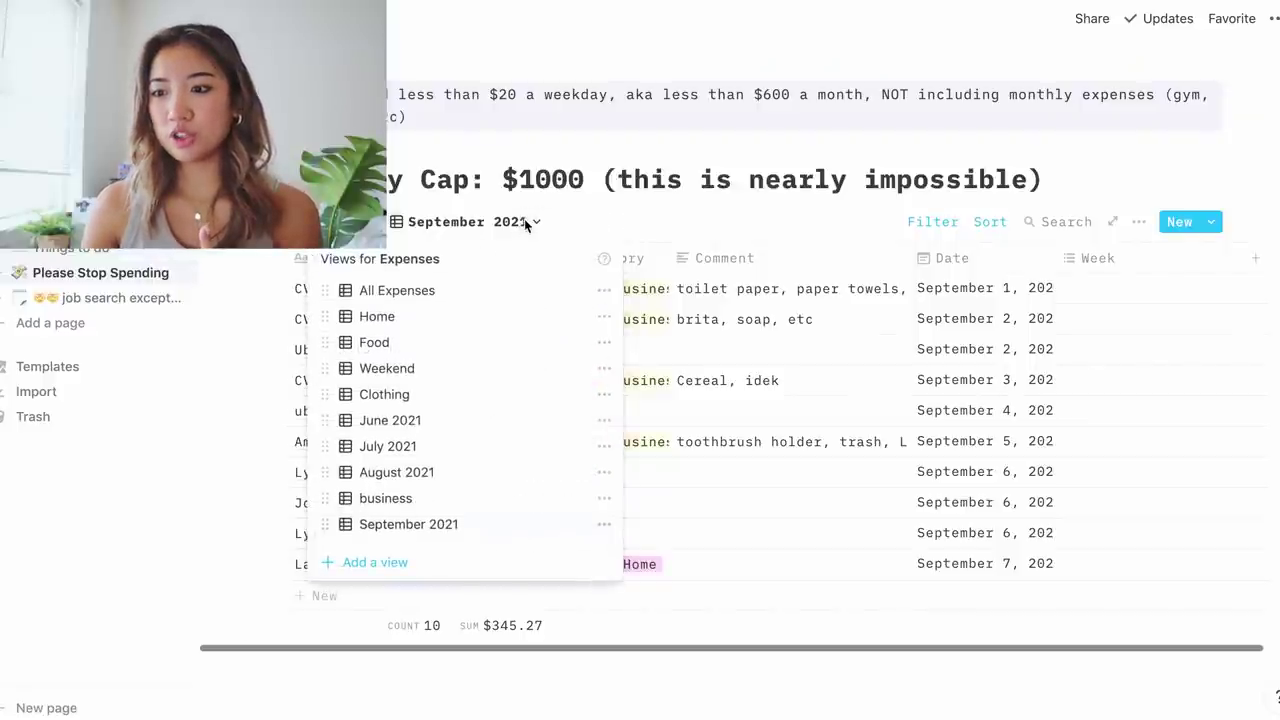
{"action": "left_click", "coordinate": [466, 291]}
{"action": "scroll", "coordinate": [485, 528], "scroll_direction": "down", "scroll_amount": 10}
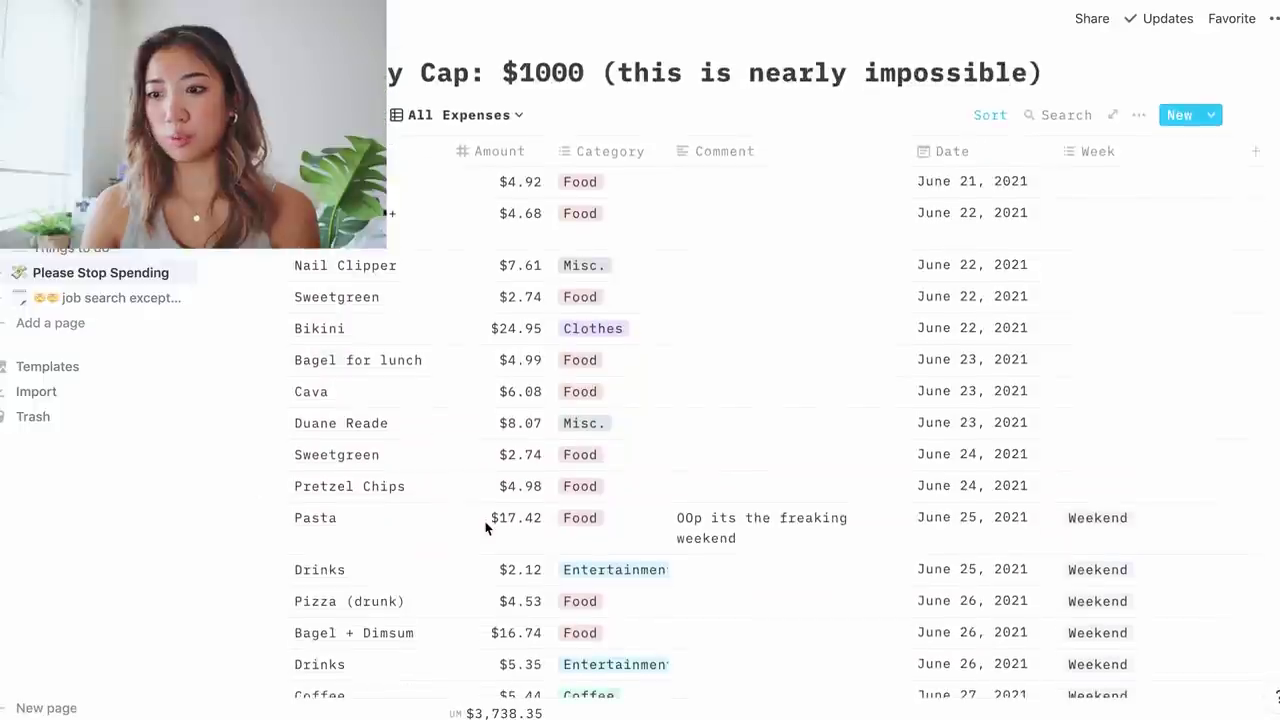
{"action": "scroll", "coordinate": [485, 525], "scroll_direction": "down", "scroll_amount": 3}
{"action": "scroll", "coordinate": [460, 380], "scroll_direction": "up", "scroll_amount": 10}
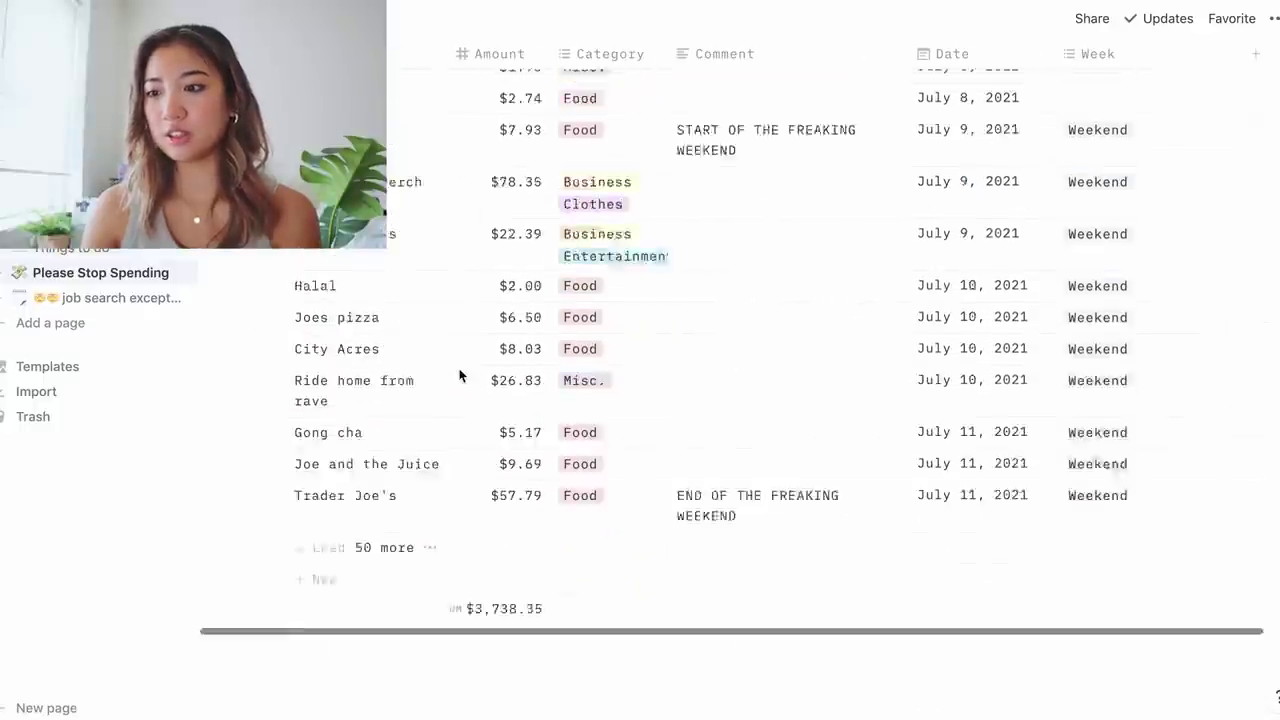
- Show the Clothing view of the Expenses table and inspect the date filters of the September 2021 view
{"action": "left_click", "coordinate": [472, 289]}
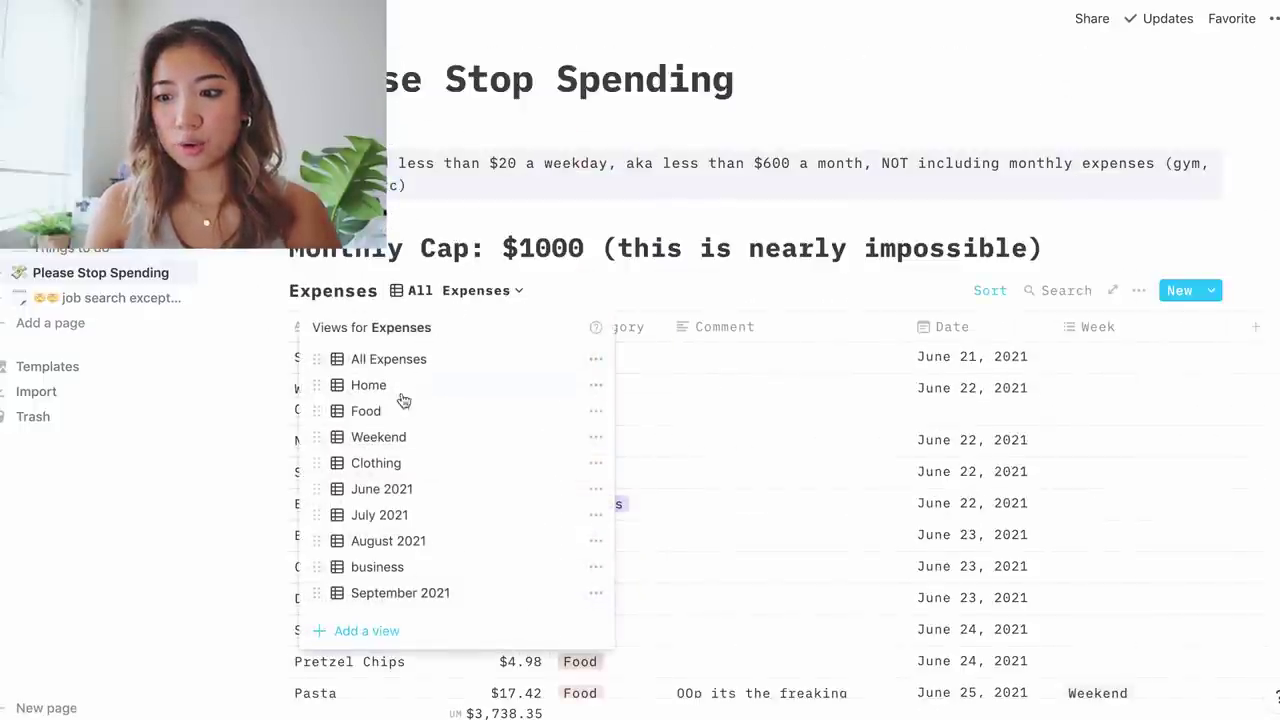
{"action": "left_click", "coordinate": [385, 463]}
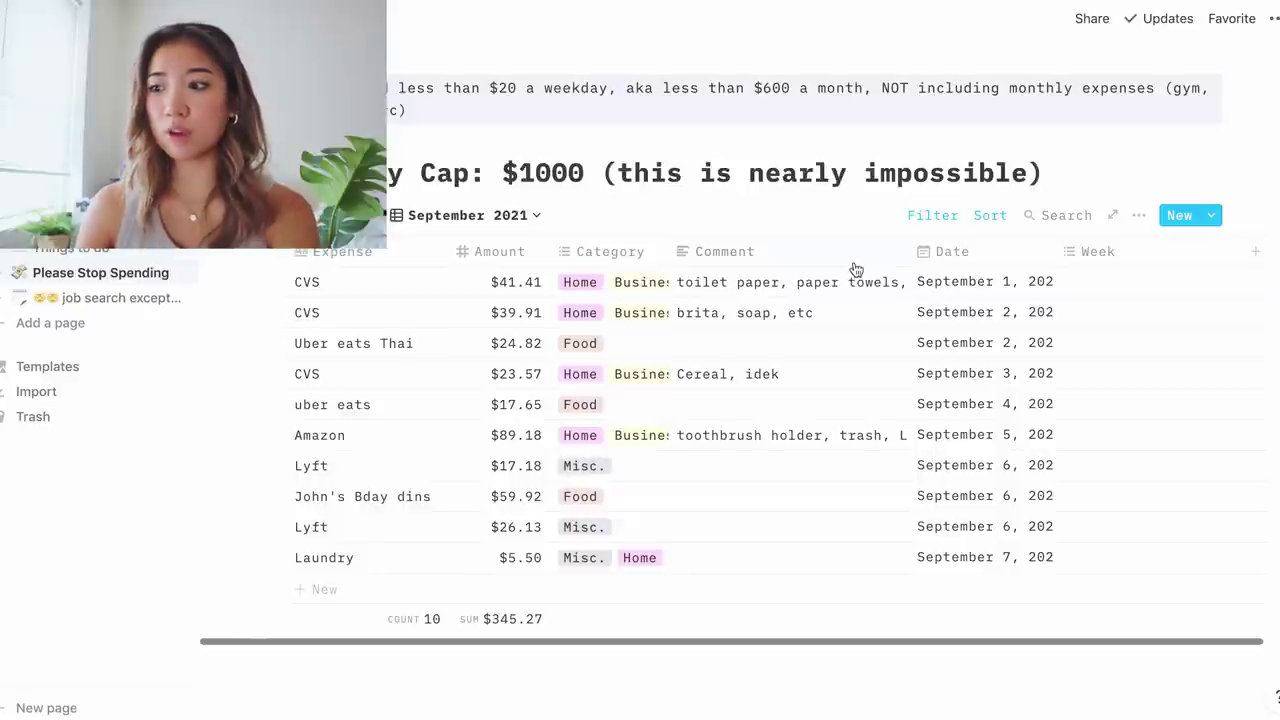
{"action": "left_click", "coordinate": [934, 219]}
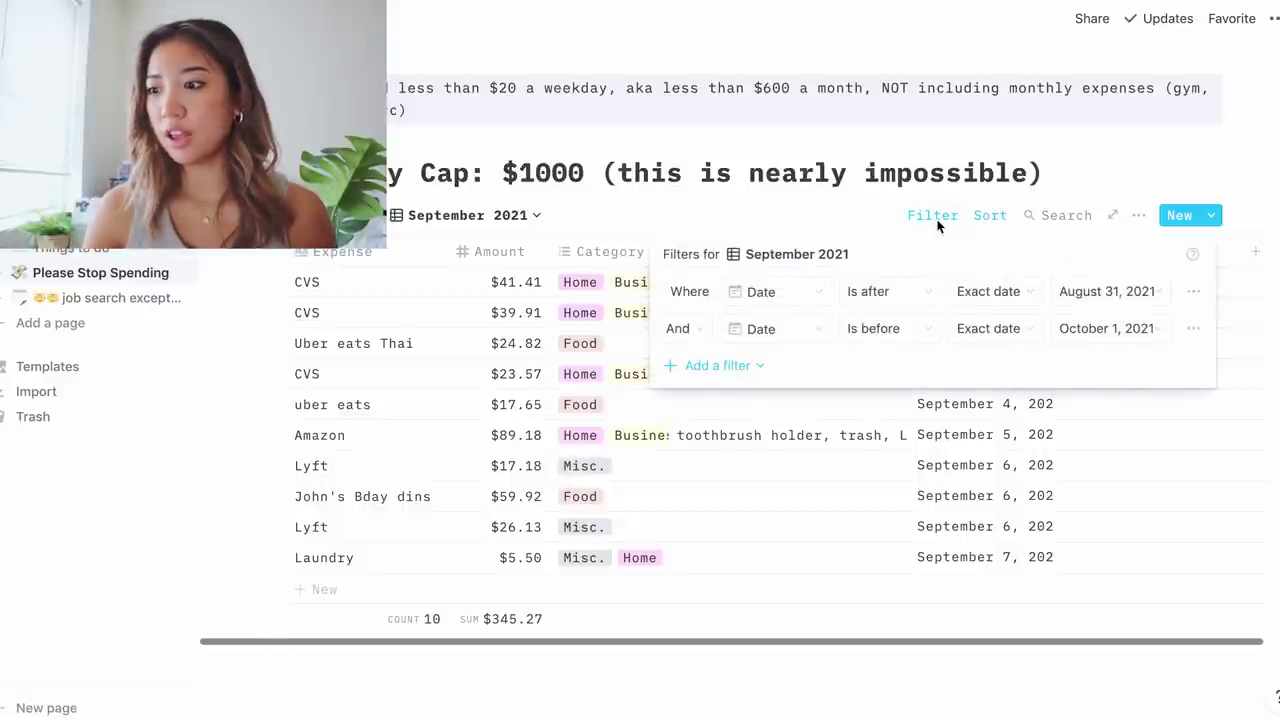
{"action": "left_click", "coordinate": [1021, 400]}
{"action": "scroll", "coordinate": [699, 403], "scroll_direction": "up", "scroll_amount": 2}
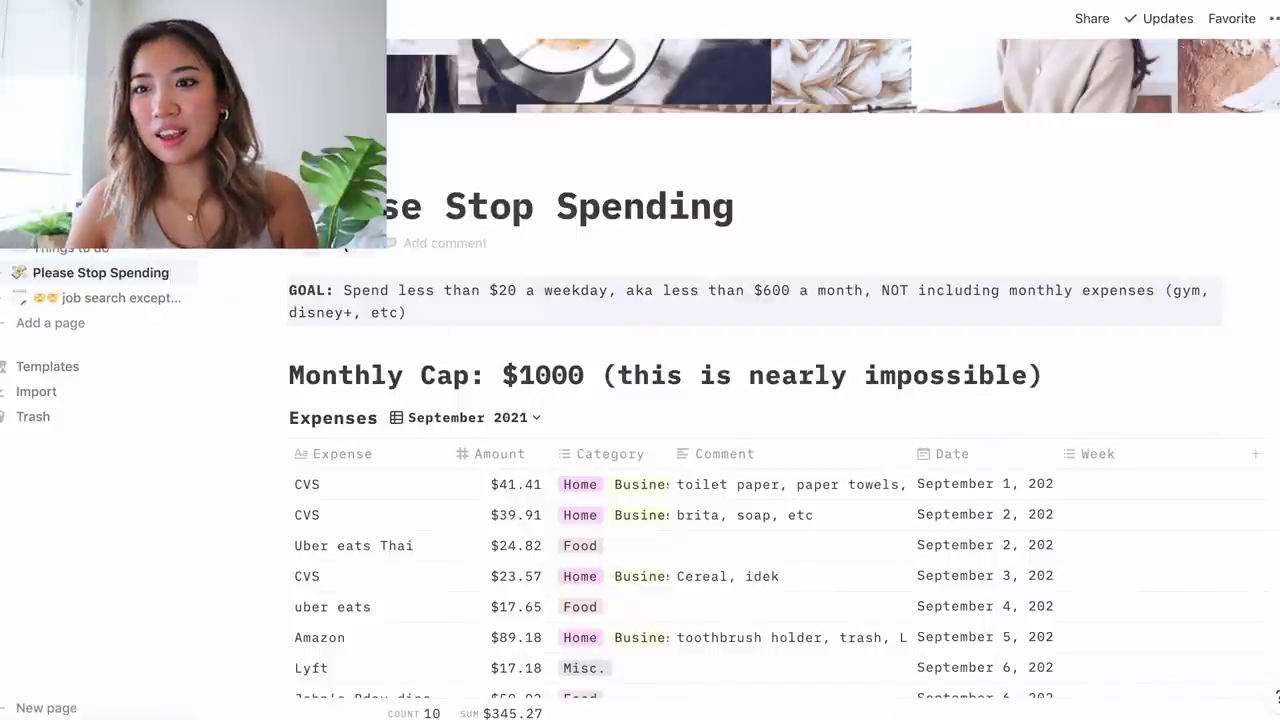
{"action": "left_click", "coordinate": [341, 252]}
{"action": "left_click", "coordinate": [245, 303]}
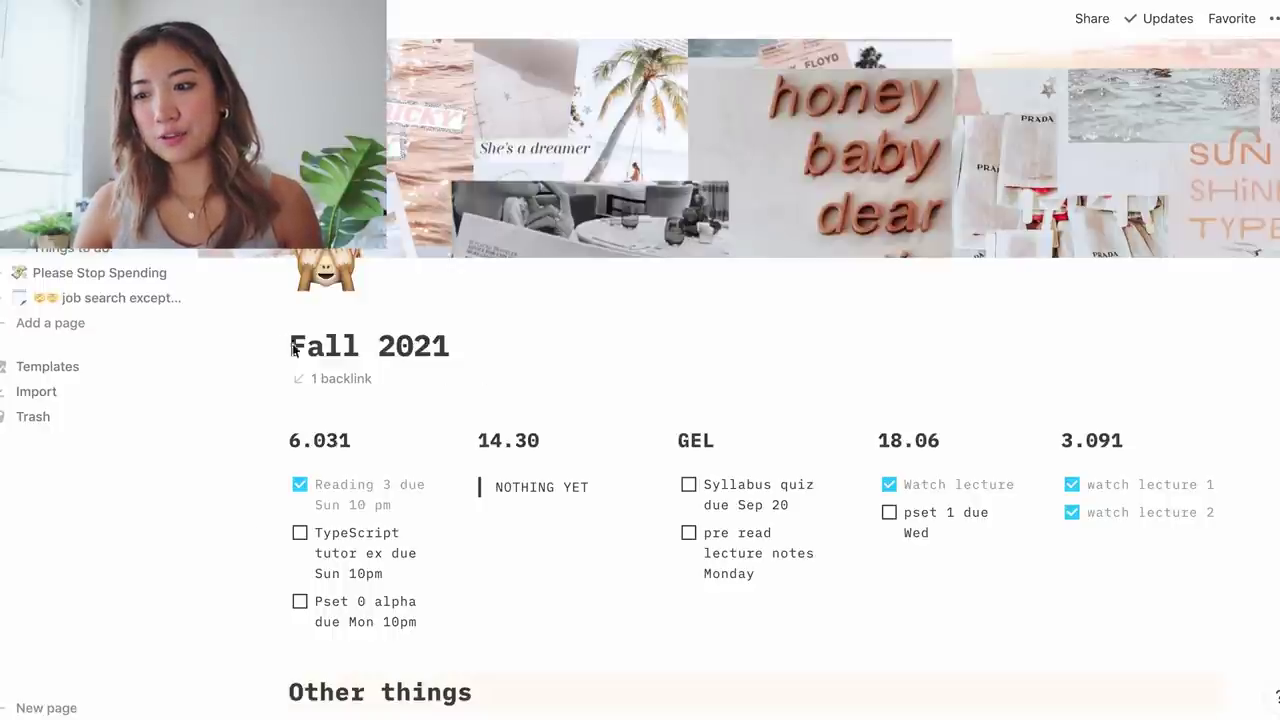
{"action": "left_click", "coordinate": [442, 345]}
{"action": "left_click", "coordinate": [241, 349]}
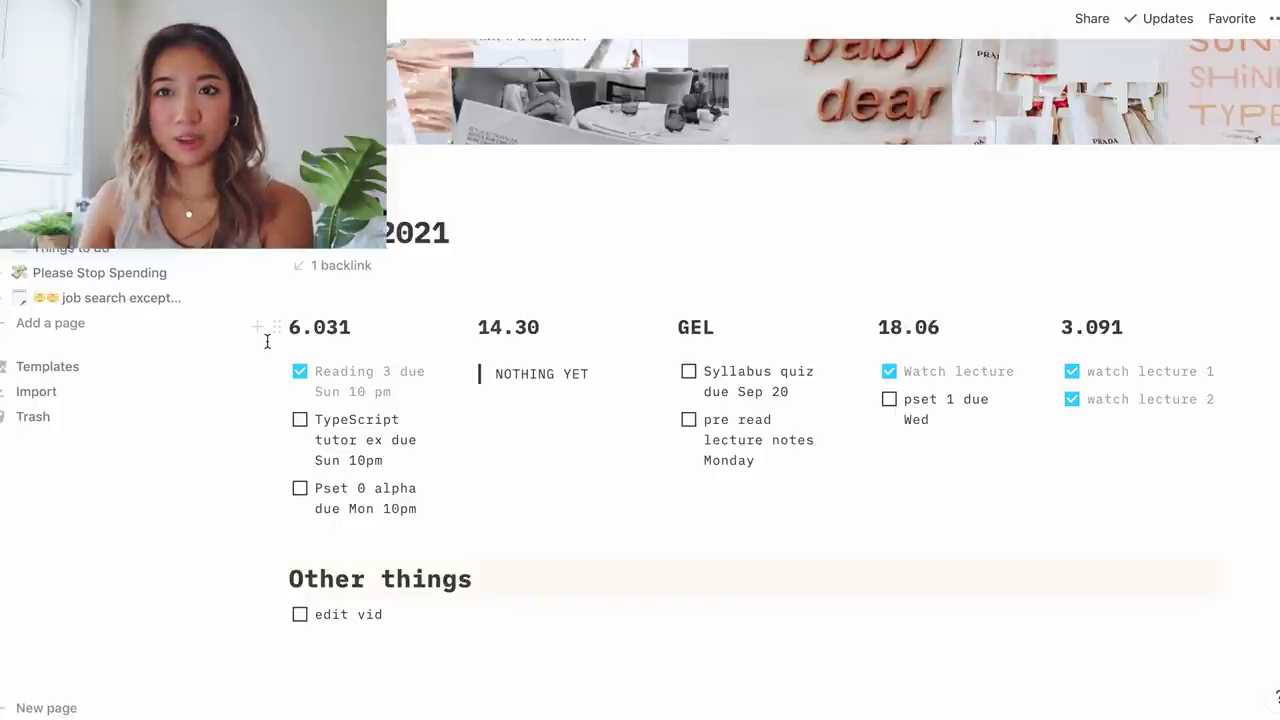
- Delete the "pre read lecture notes Monday" to-do from the GEL column
{"action": "triple_click", "coordinate": [758, 440]}
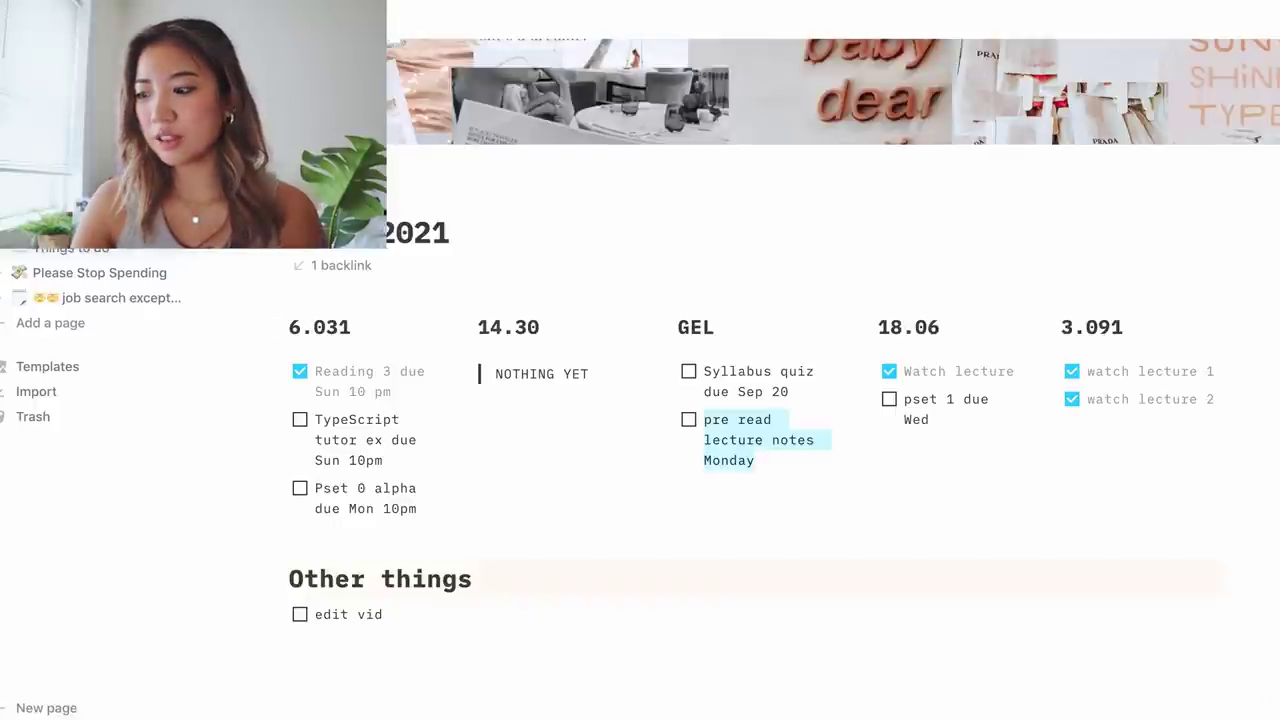
{"action": "key", "text": "BackSpace"}
{"action": "key", "text": "BackSpace"}
{"action": "key", "text": "BackSpace"}
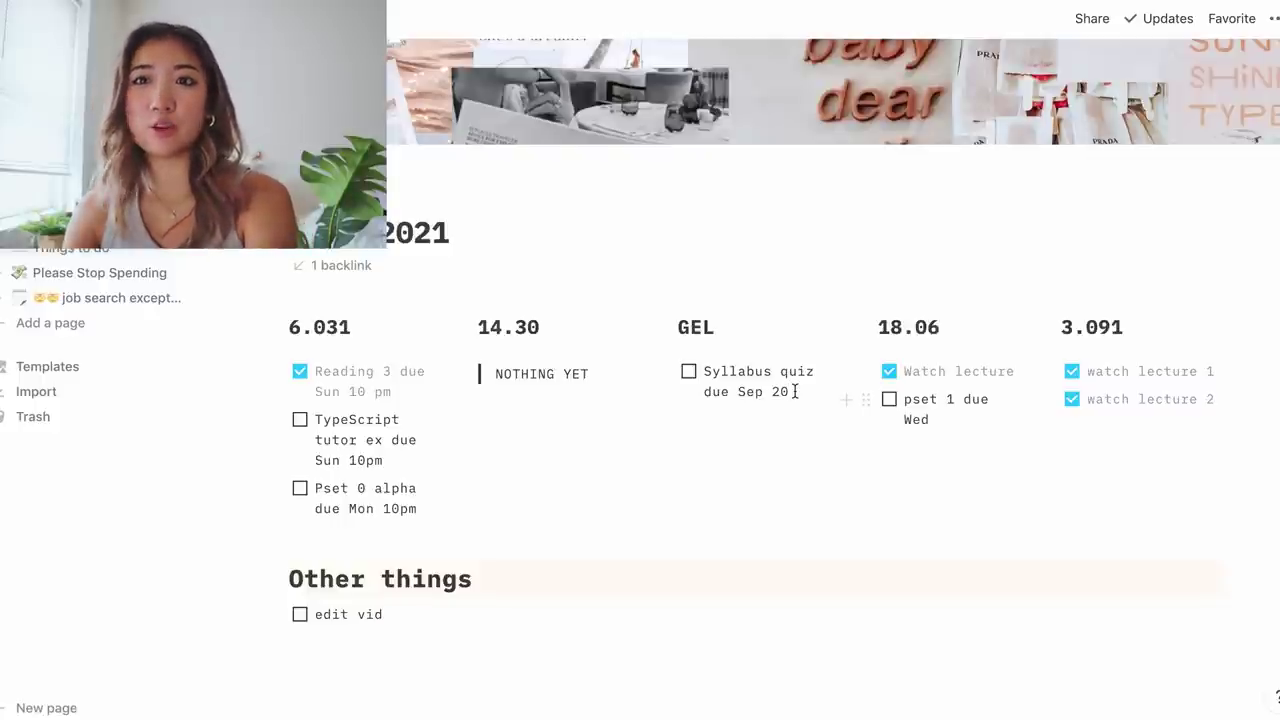
- Add a to-do "Read pre lecture notes Sunday" under the syllabus quiz in the GEL column
{"action": "type", "text": "/"}
{"action": "left_click", "coordinate": [758, 285]}
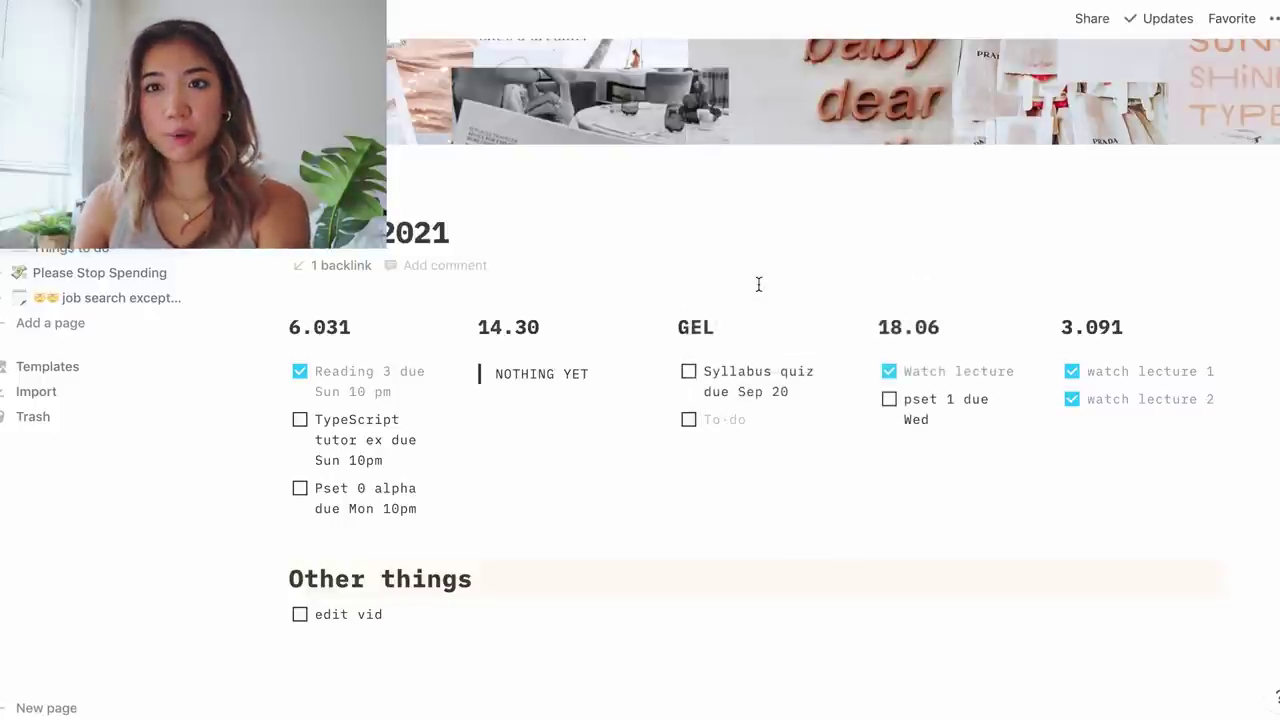
{"action": "type", "text": "R"}
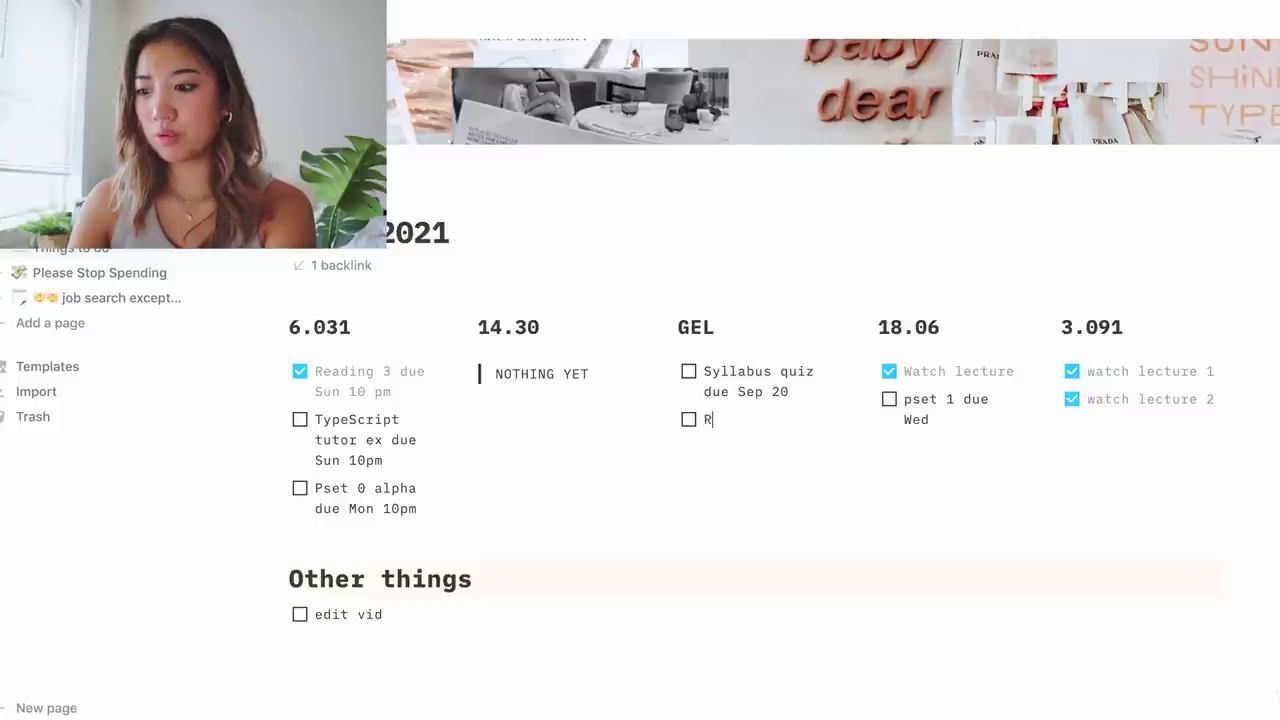
{"action": "type", "text": "ead pre lecture notes"}
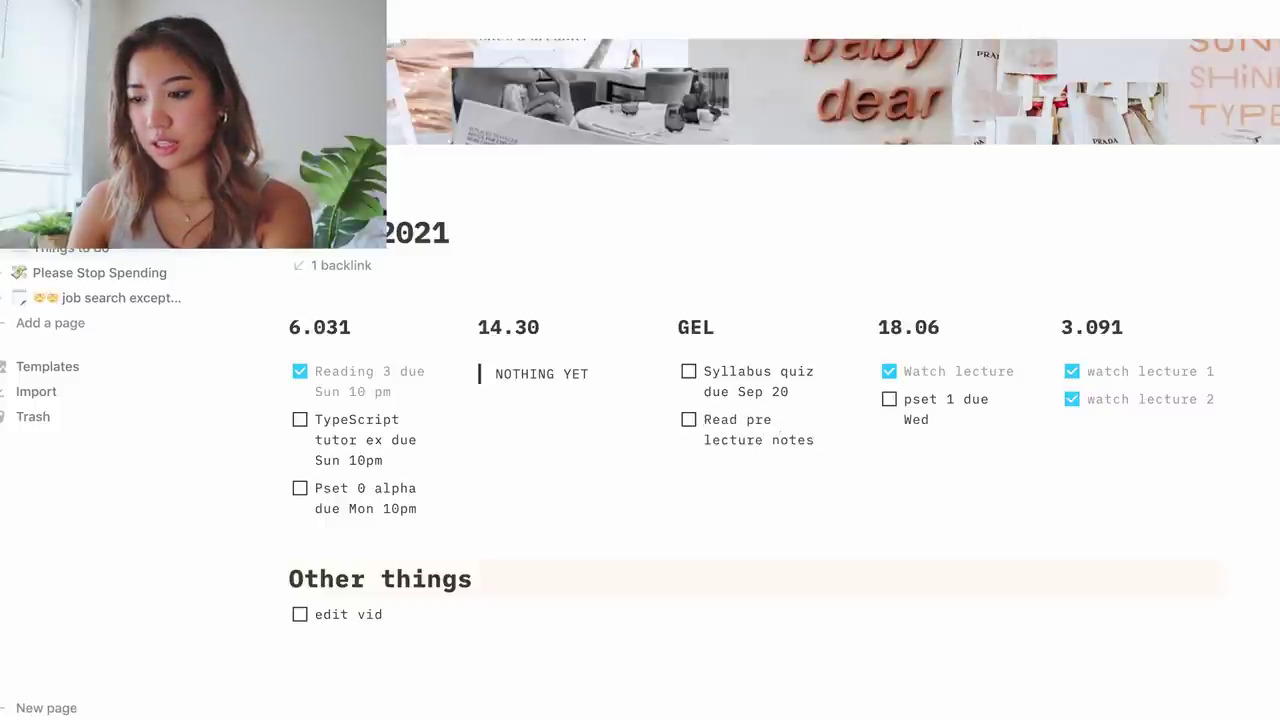
{"action": "type", "text": " Sunday"}
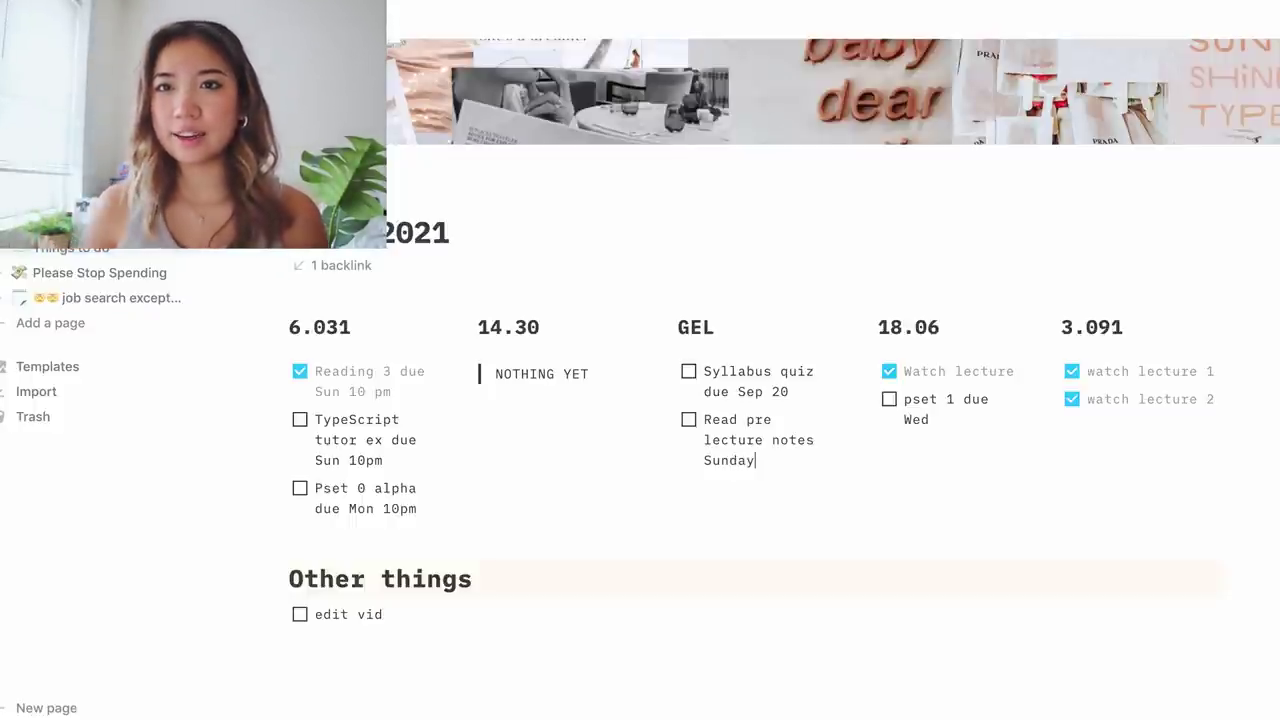
{"action": "left_click", "coordinate": [592, 408]}
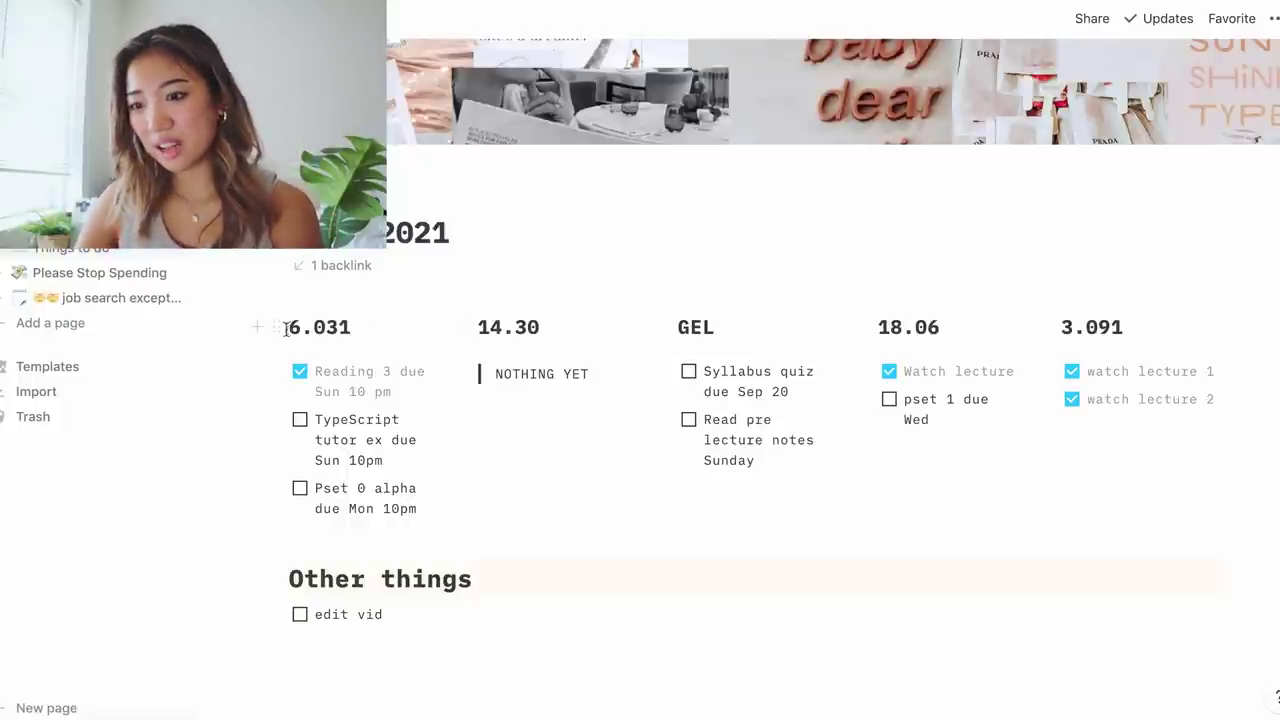
{"action": "left_click_drag", "start_coordinate": [289, 327], "coordinate": [355, 328]}
{"action": "left_click", "coordinate": [352, 328]}
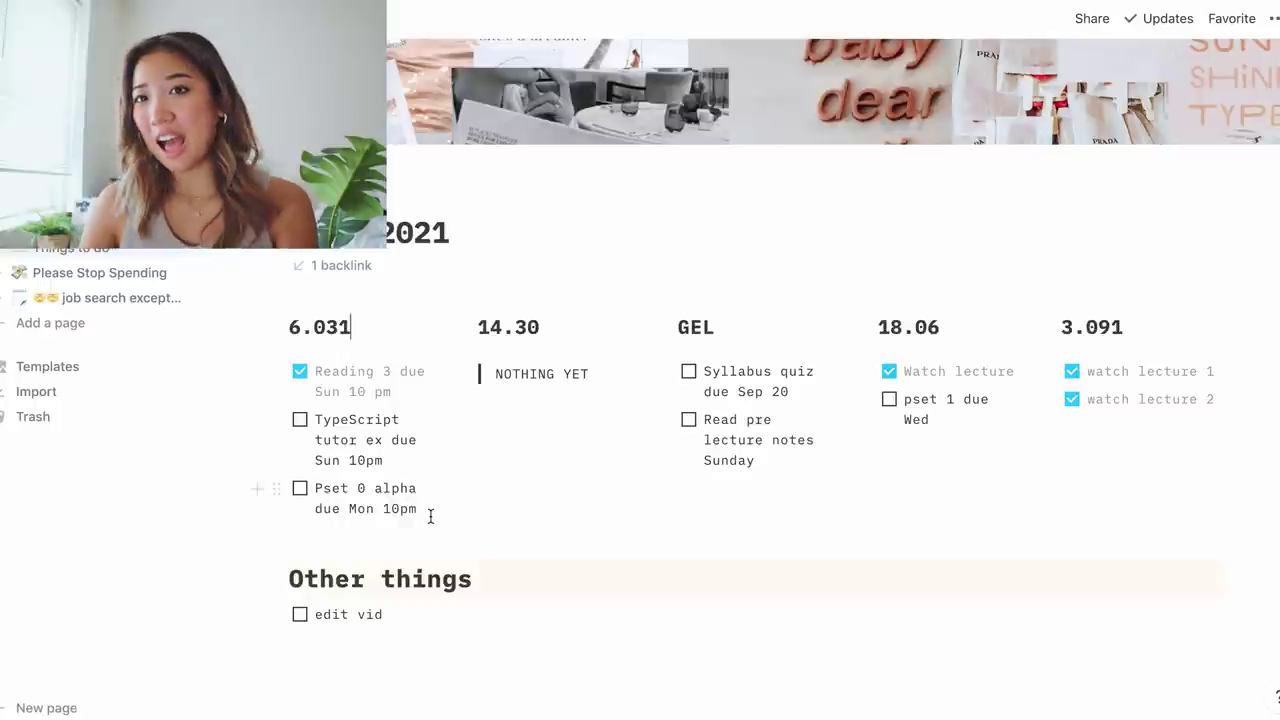
{"action": "scroll", "coordinate": [430, 516], "scroll_direction": "down", "scroll_amount": 1}
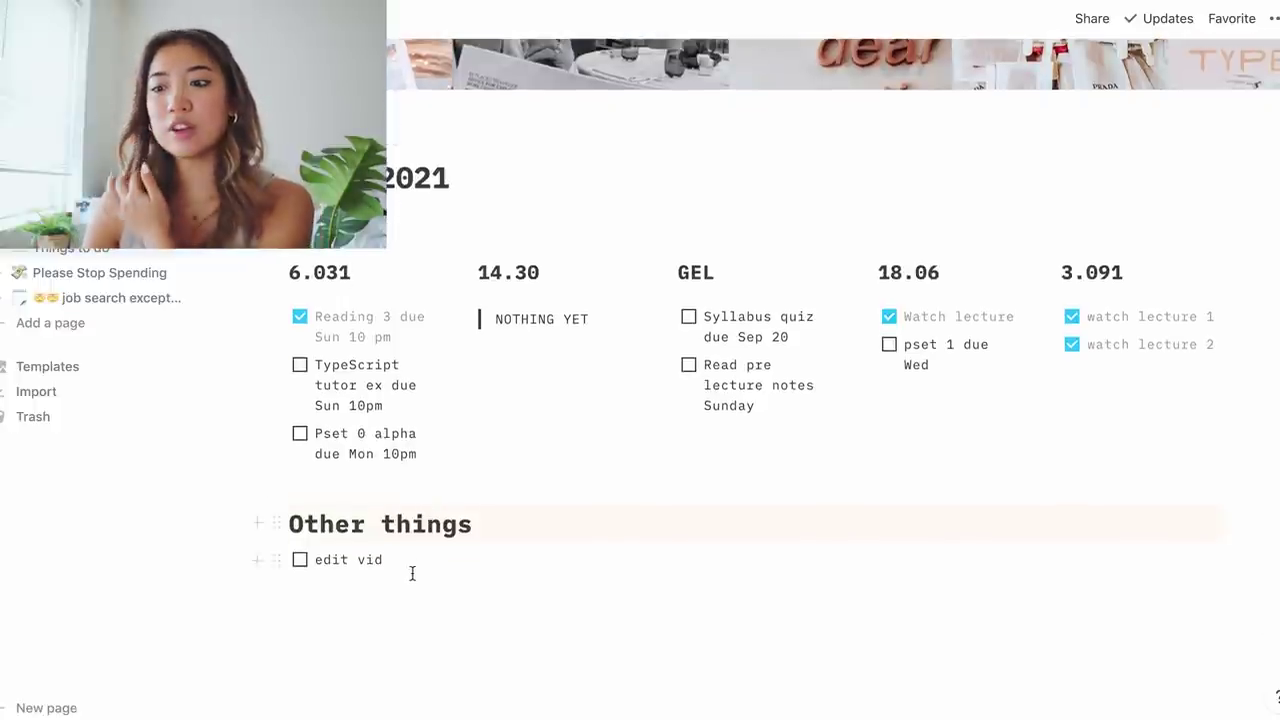
{"action": "left_click", "coordinate": [412, 578]}
{"action": "key", "text": "BackSpace"}
{"action": "scroll", "coordinate": [413, 559], "scroll_direction": "up", "scroll_amount": 2}
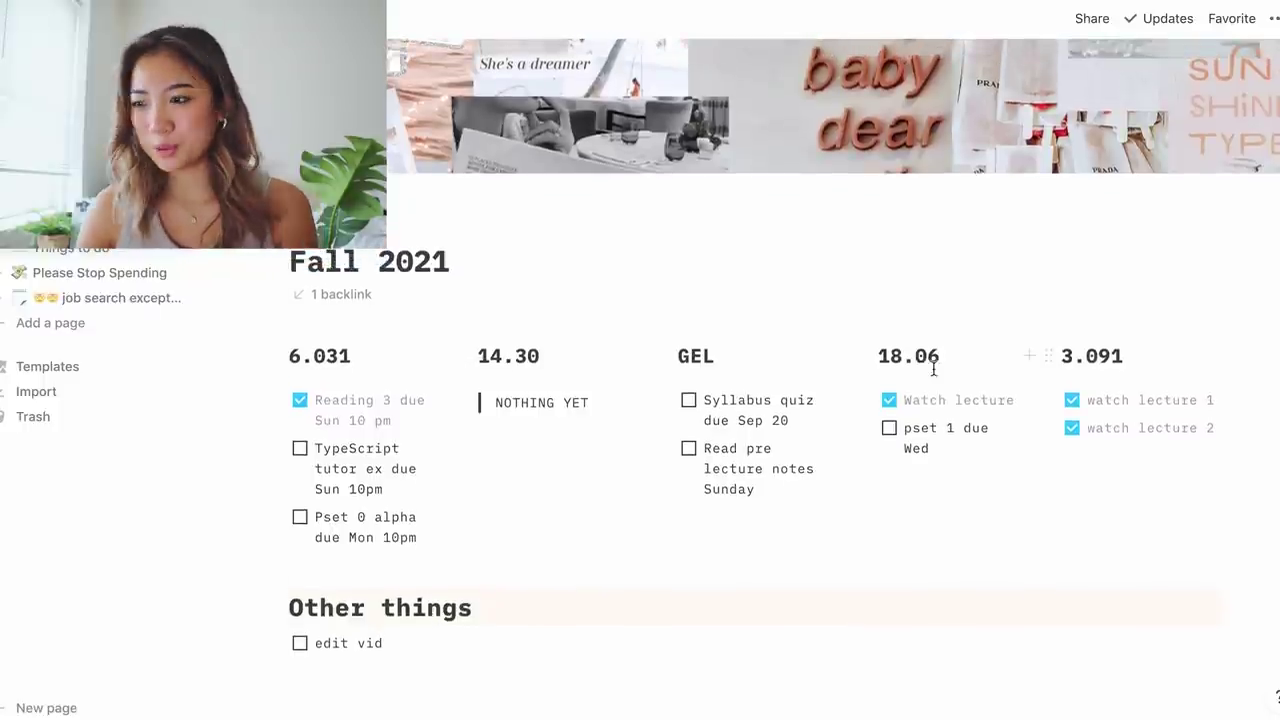
{"action": "left_click", "coordinate": [934, 449]}
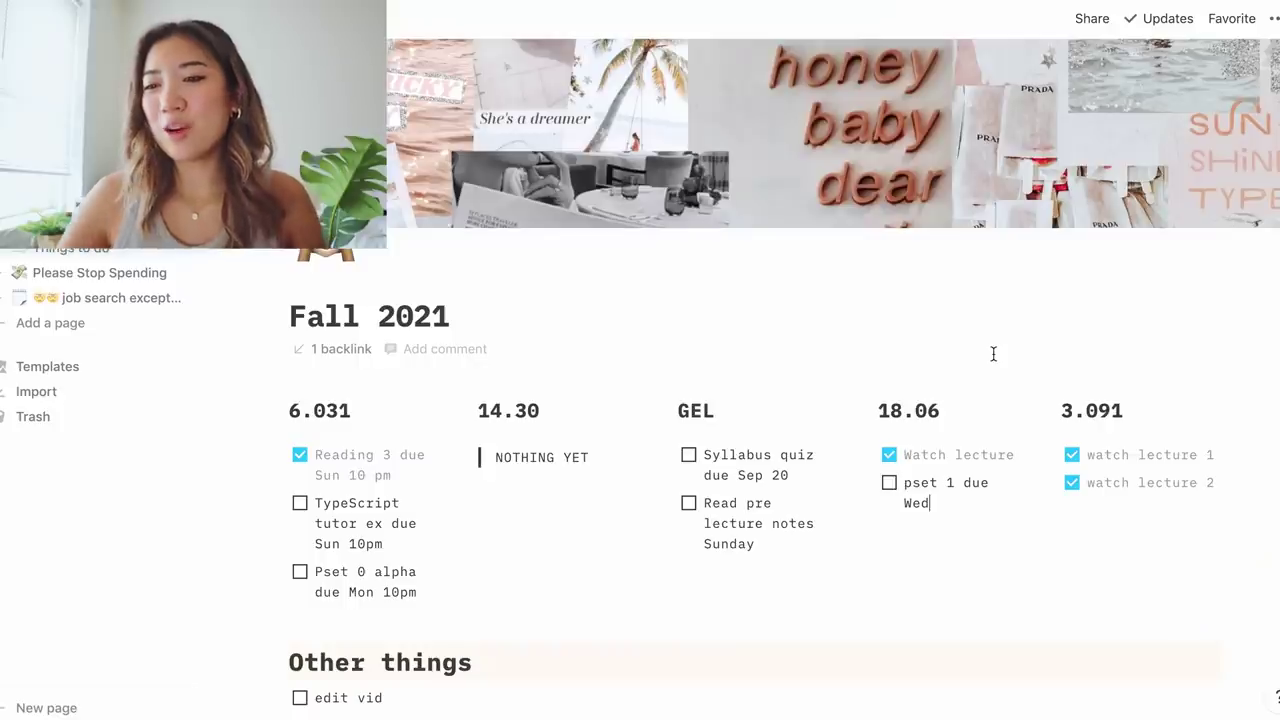
- Return from the Fall 2021 page to My Entire Life haha and open Video Planning in its Specialized section
{"action": "left_click", "coordinate": [343, 349]}
{"action": "left_click", "coordinate": [246, 411]}
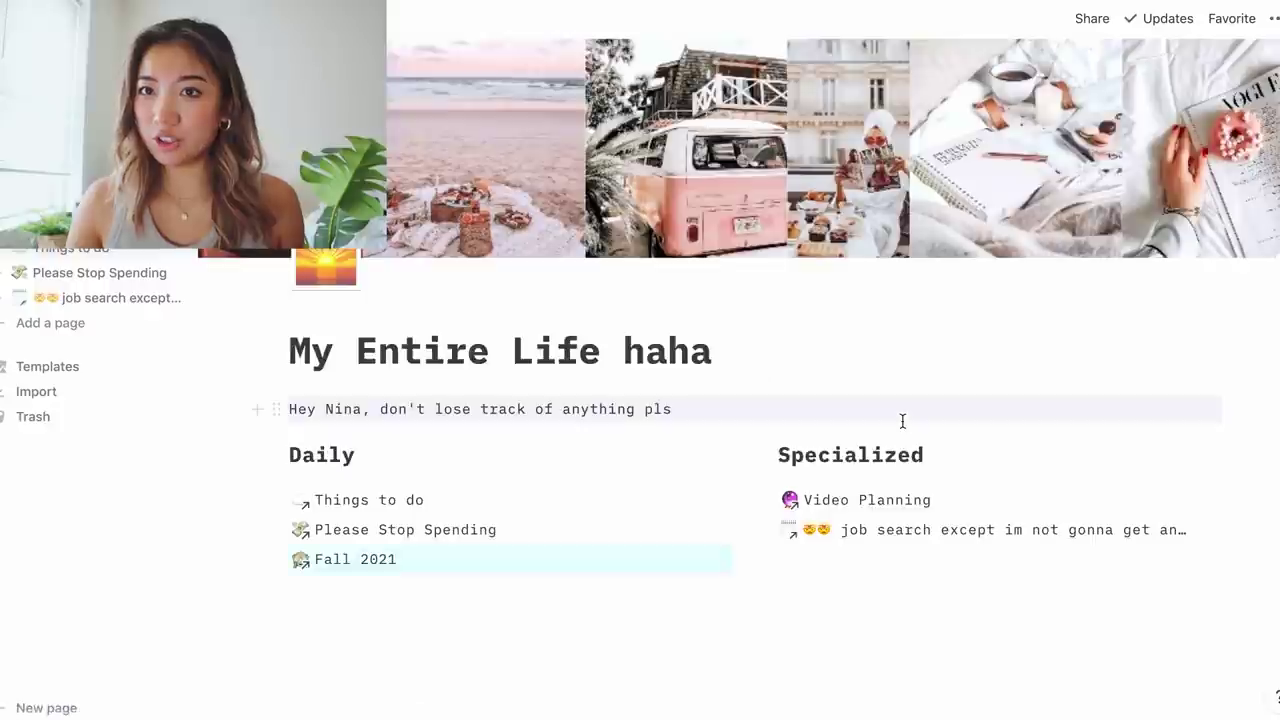
{"action": "left_click", "coordinate": [956, 638]}
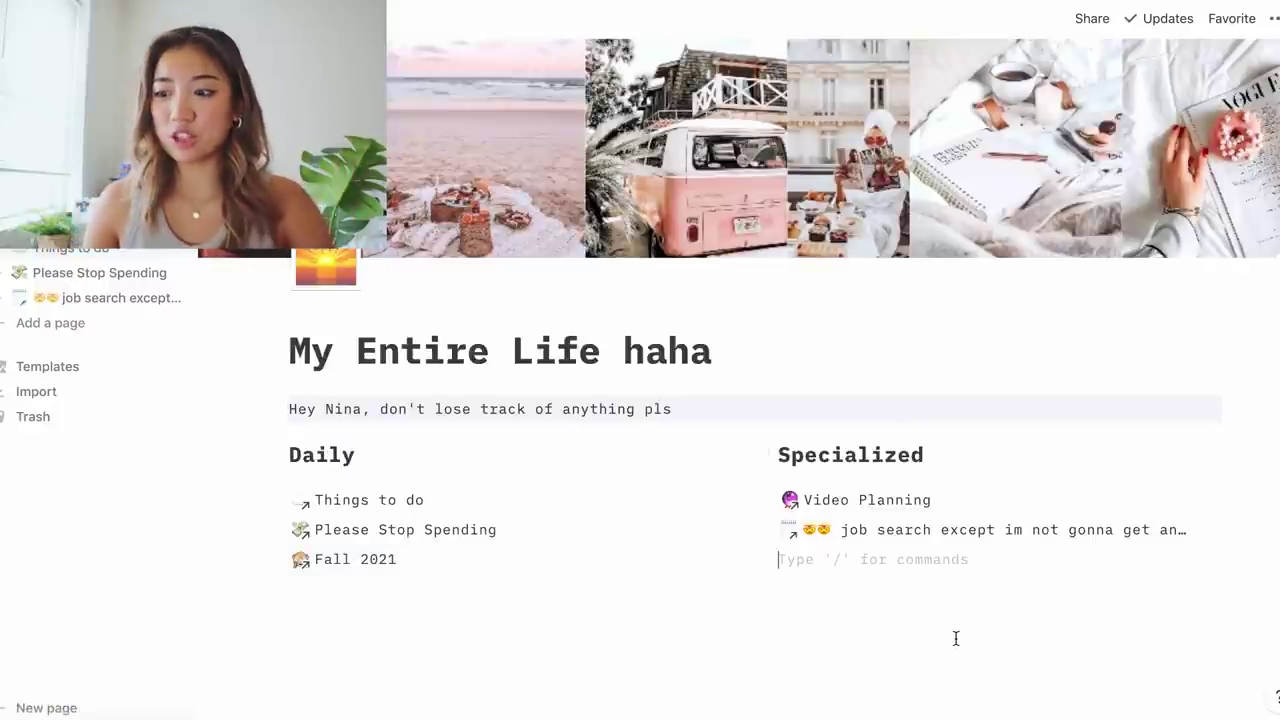
{"action": "left_click", "coordinate": [696, 597]}
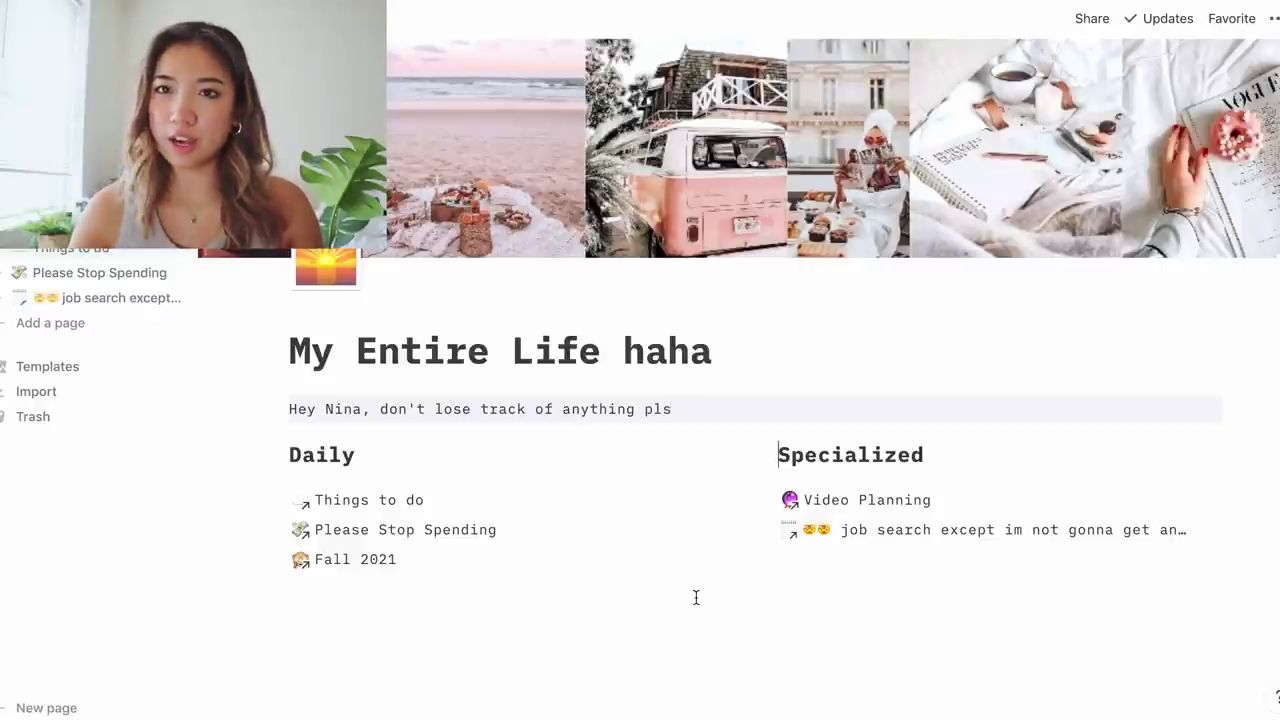
{"action": "left_click", "coordinate": [853, 502]}
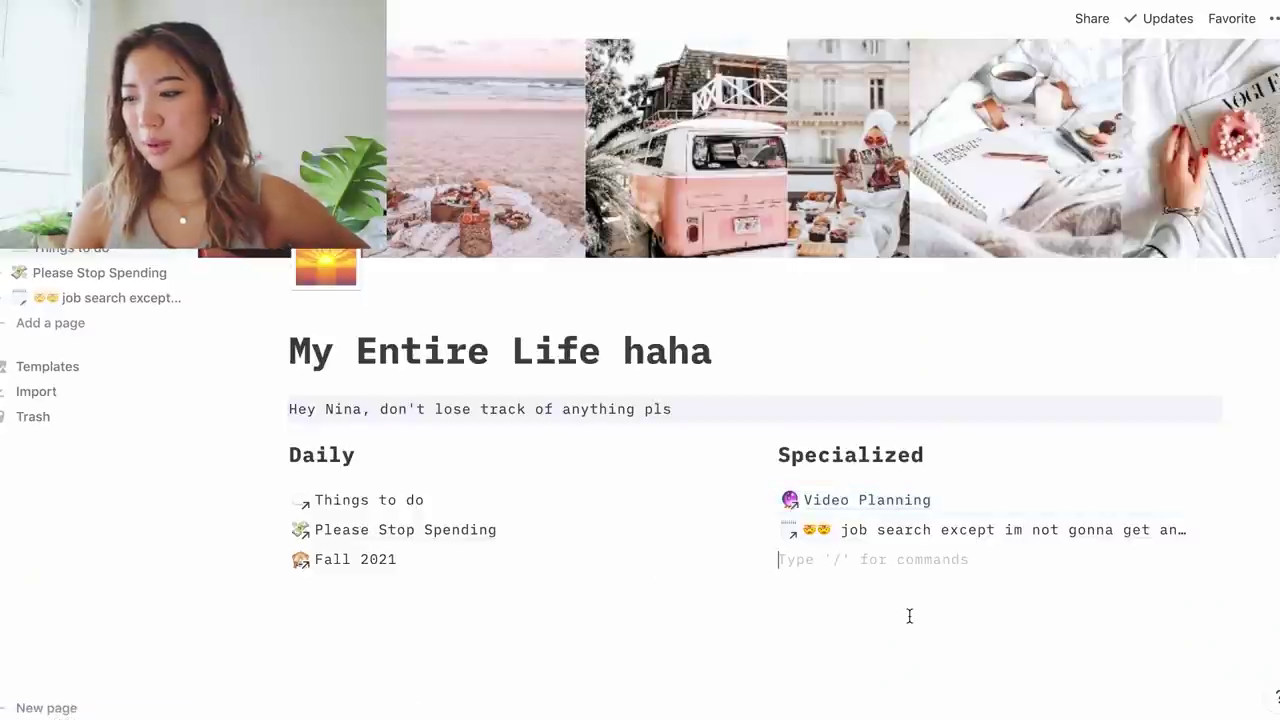
- Open the job search page from the Specialized section and look through its Applications table in the Show All view
{"action": "left_click", "coordinate": [921, 538]}
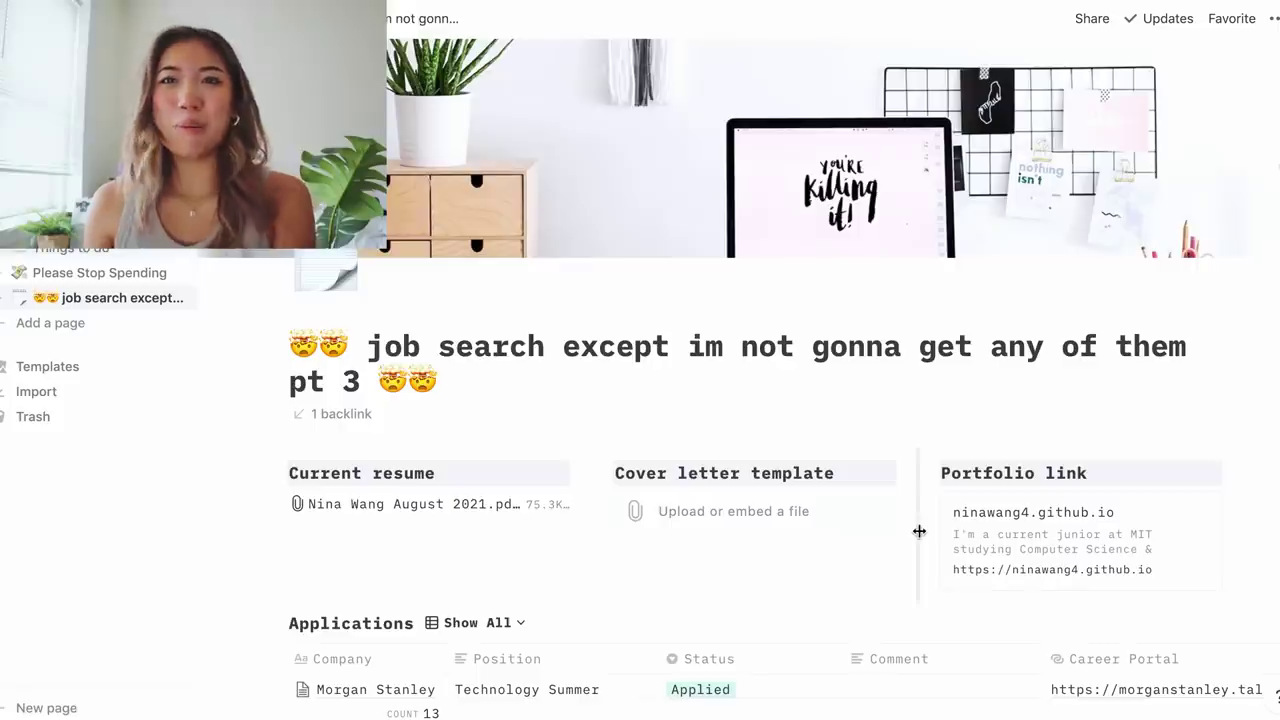
{"action": "scroll", "coordinate": [1042, 367], "scroll_direction": "down", "scroll_amount": 1}
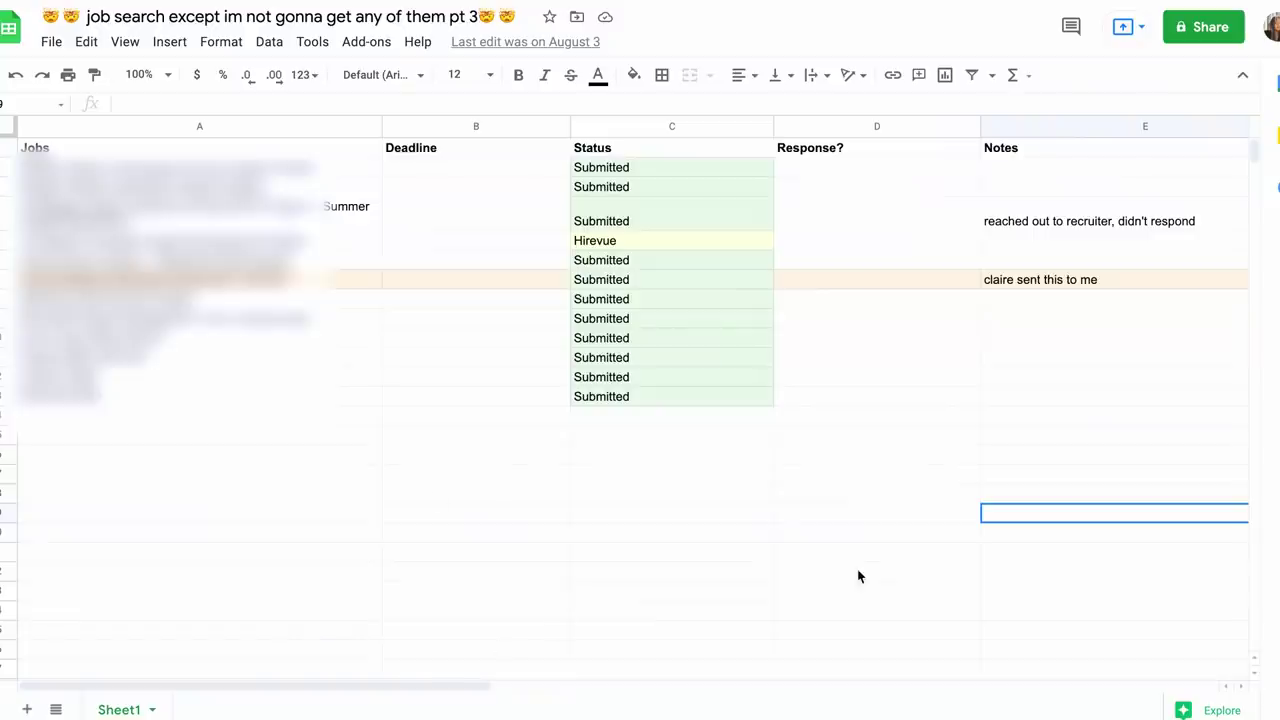
{"action": "left_click", "coordinate": [976, 538]}
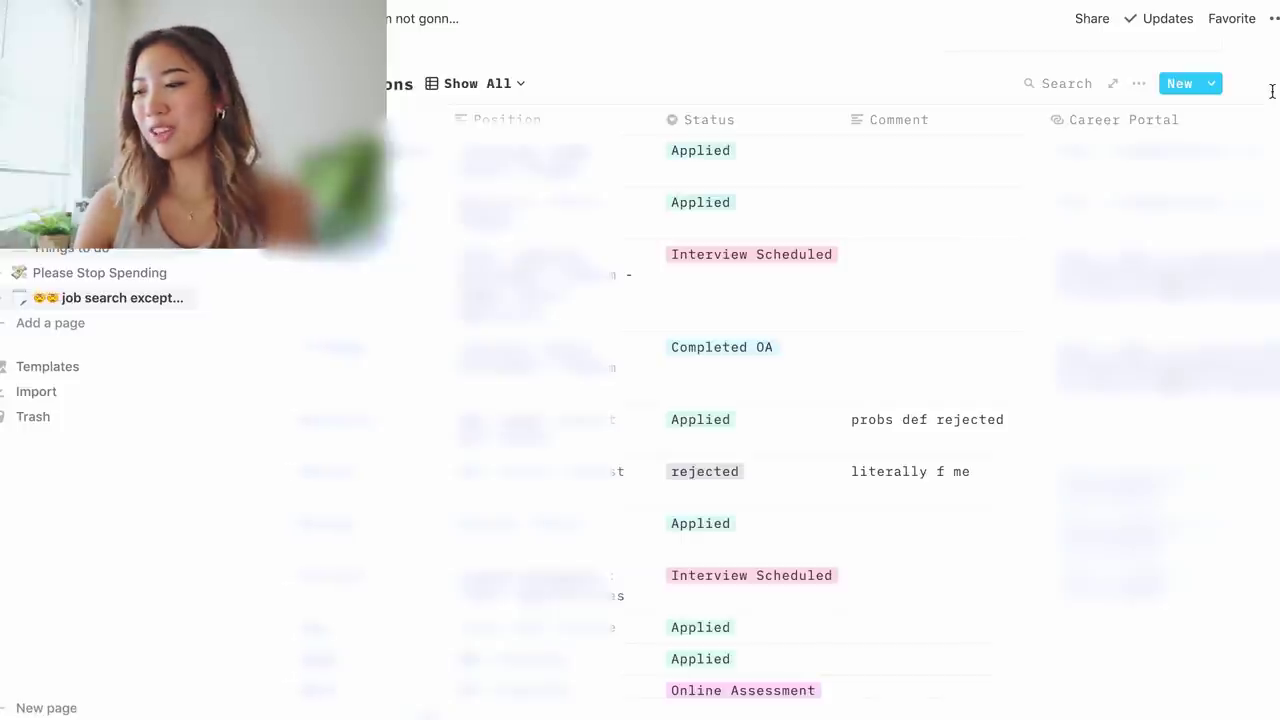
{"action": "scroll", "coordinate": [954, 403], "scroll_direction": "down", "scroll_amount": 5}
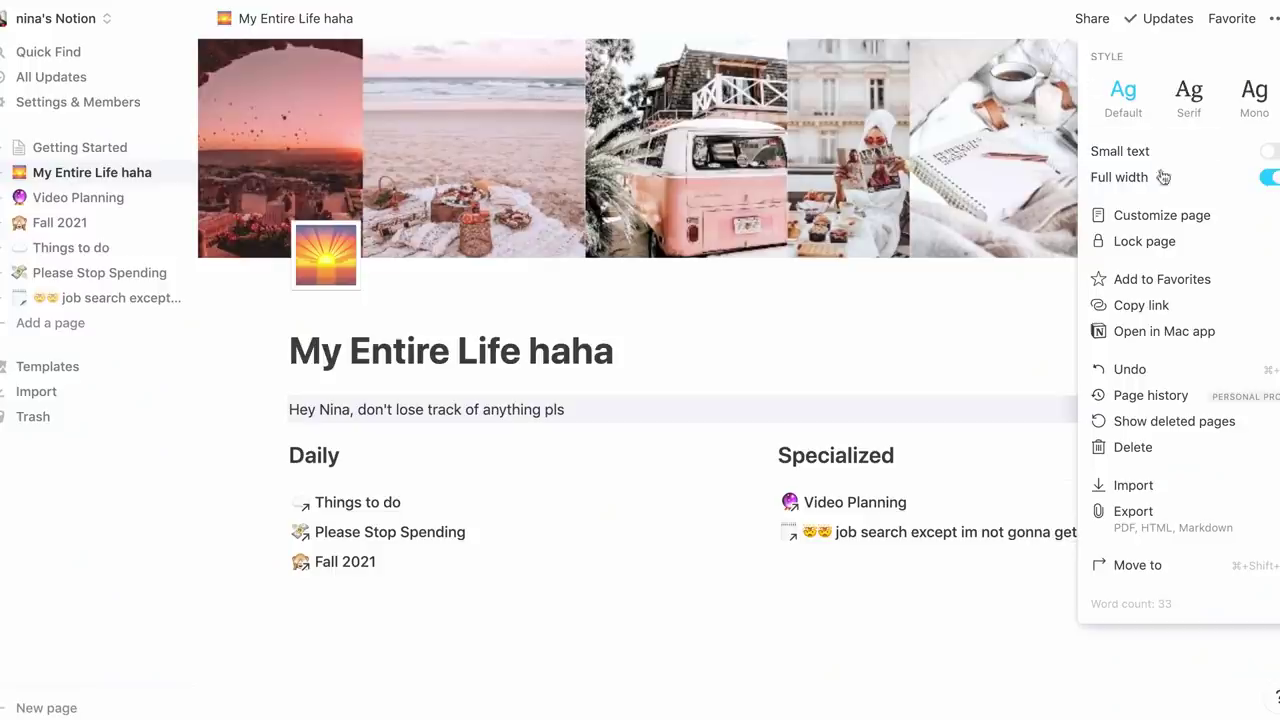
- Set the My Entire Life haha page's font style to Mono and toggle full width off and back on
{"action": "left_click", "coordinate": [1270, 178]}
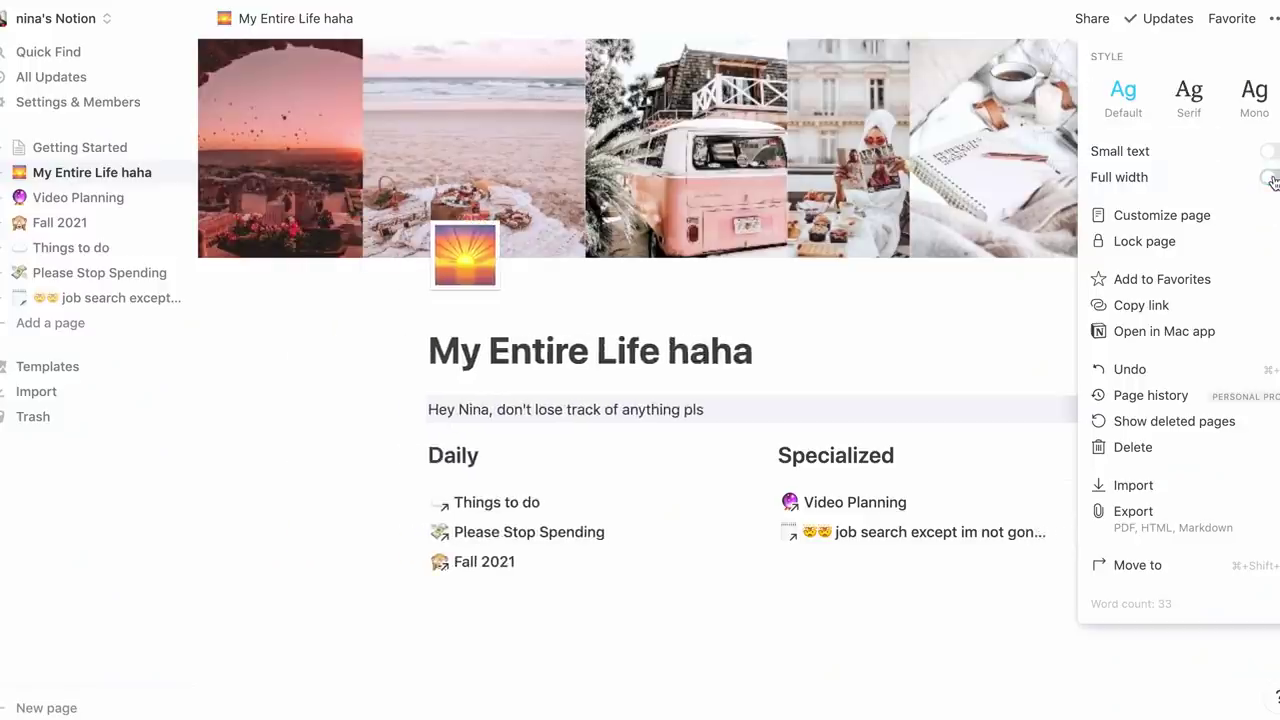
{"action": "left_click", "coordinate": [1256, 92]}
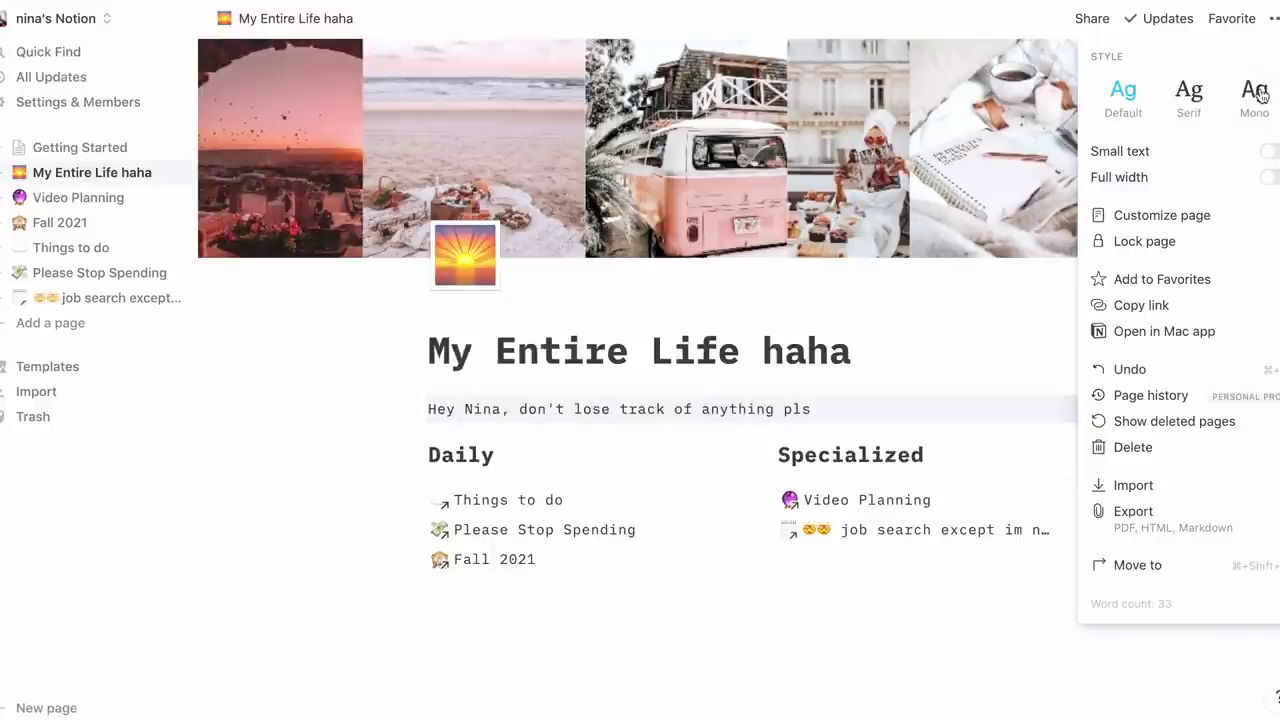
{"action": "left_click", "coordinate": [1269, 186]}
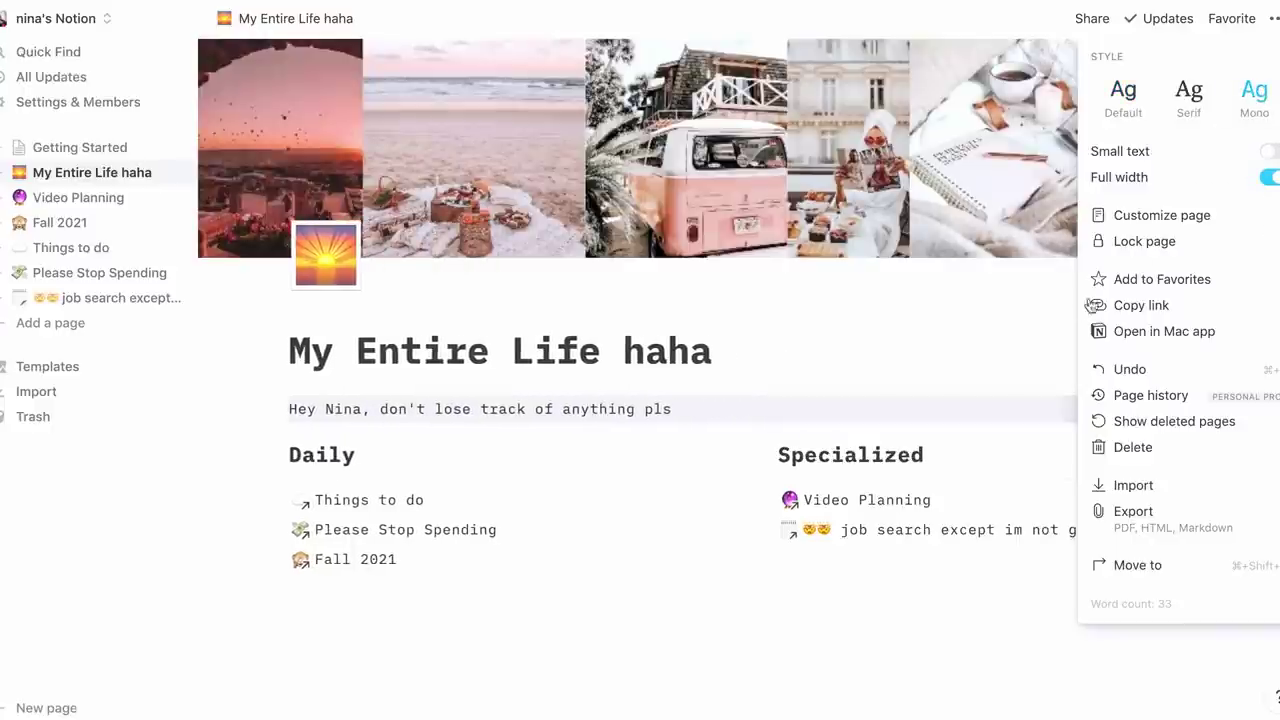